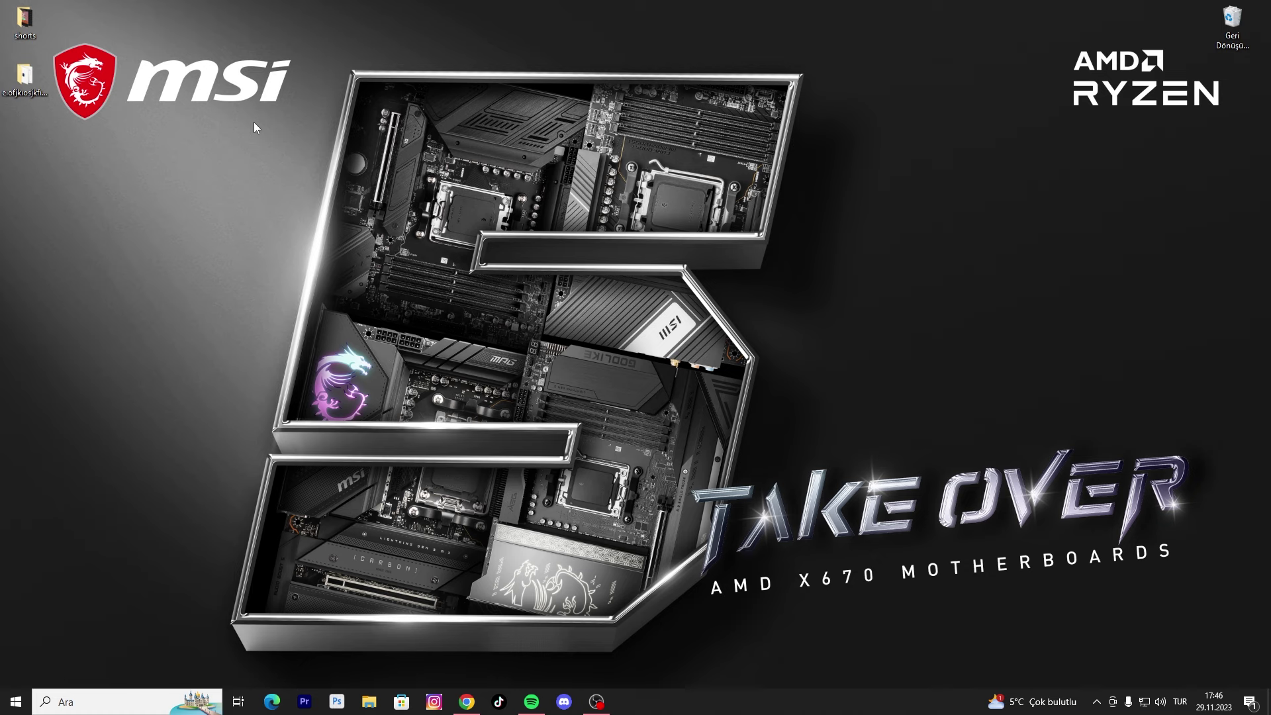
- Set the desktop background type to a solid colour (Düz renk) in the personalization settings
right_click(510, 483)
click(529, 633)
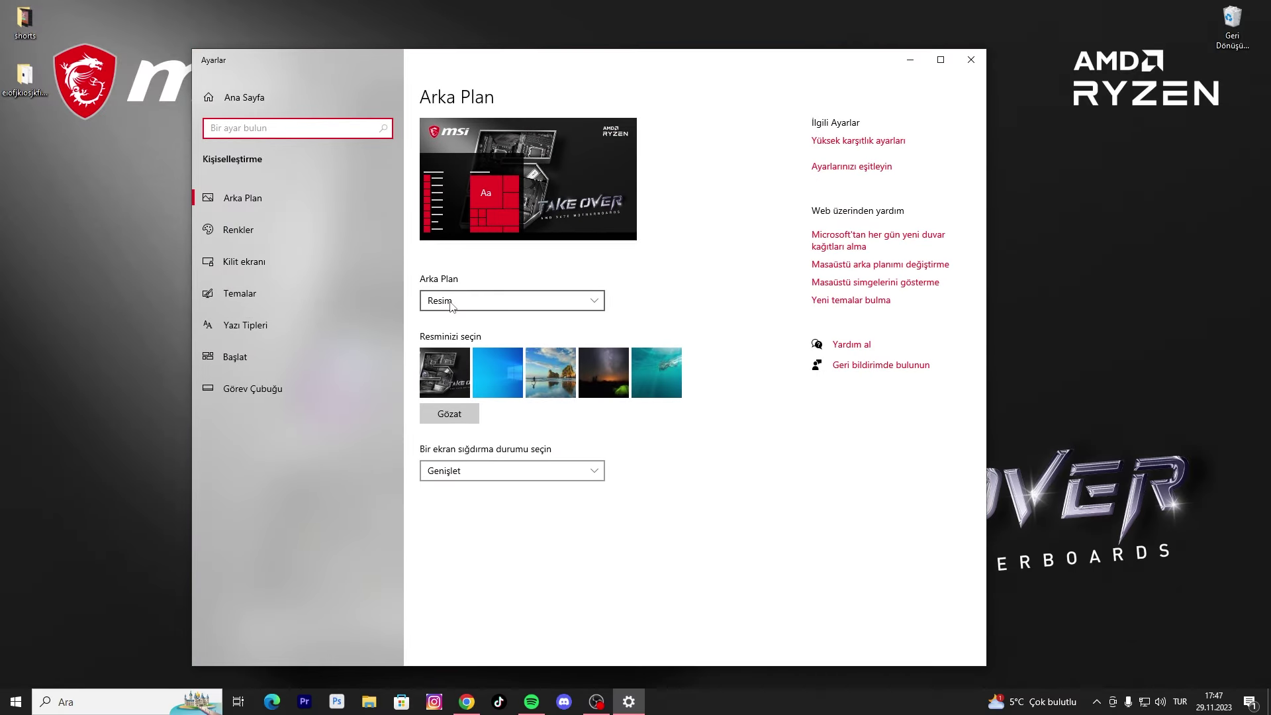
click(450, 301)
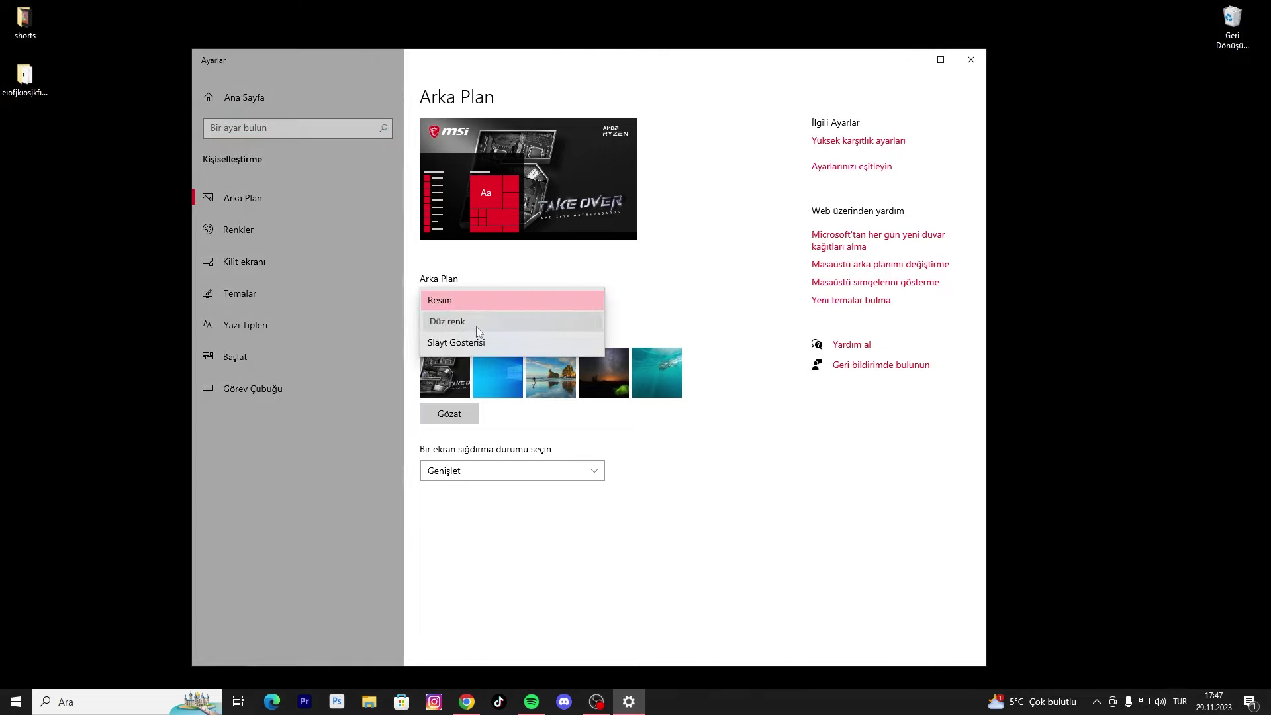
click(475, 323)
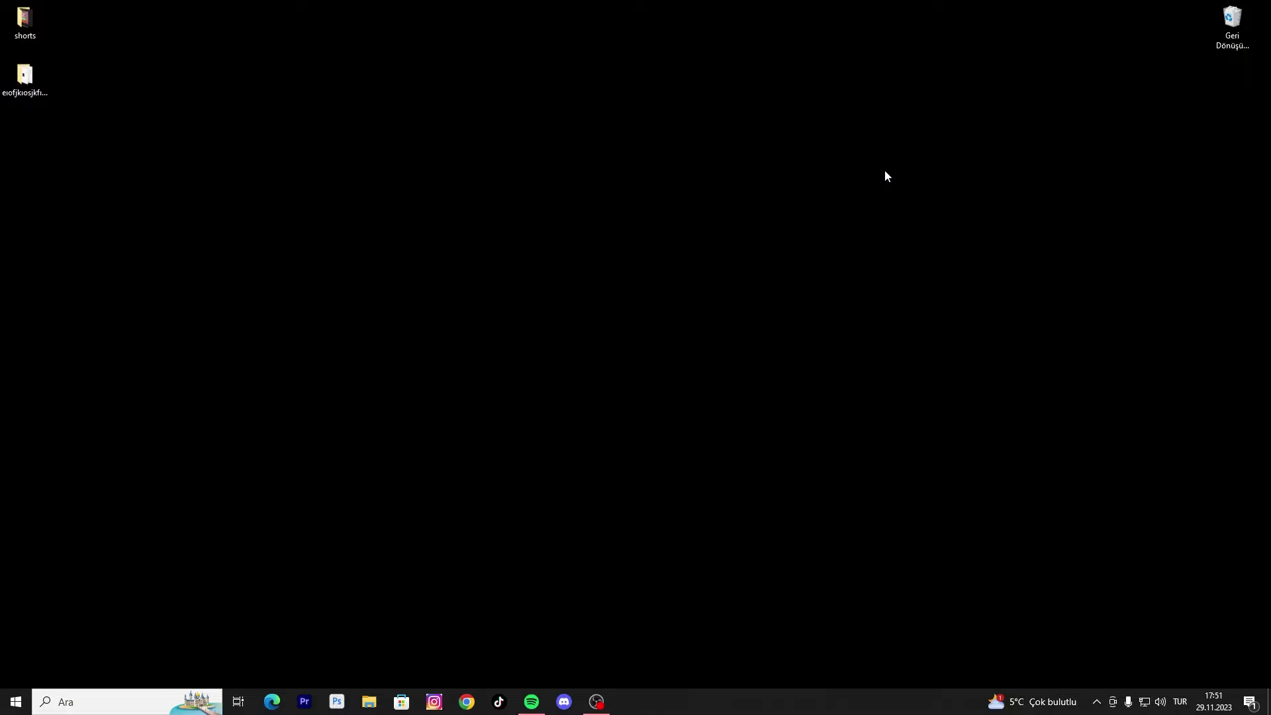
- Switch to Chrome, search for "amd chipset driver" and open the AMD Drivers and Support page
click(474, 702)
text(amd)
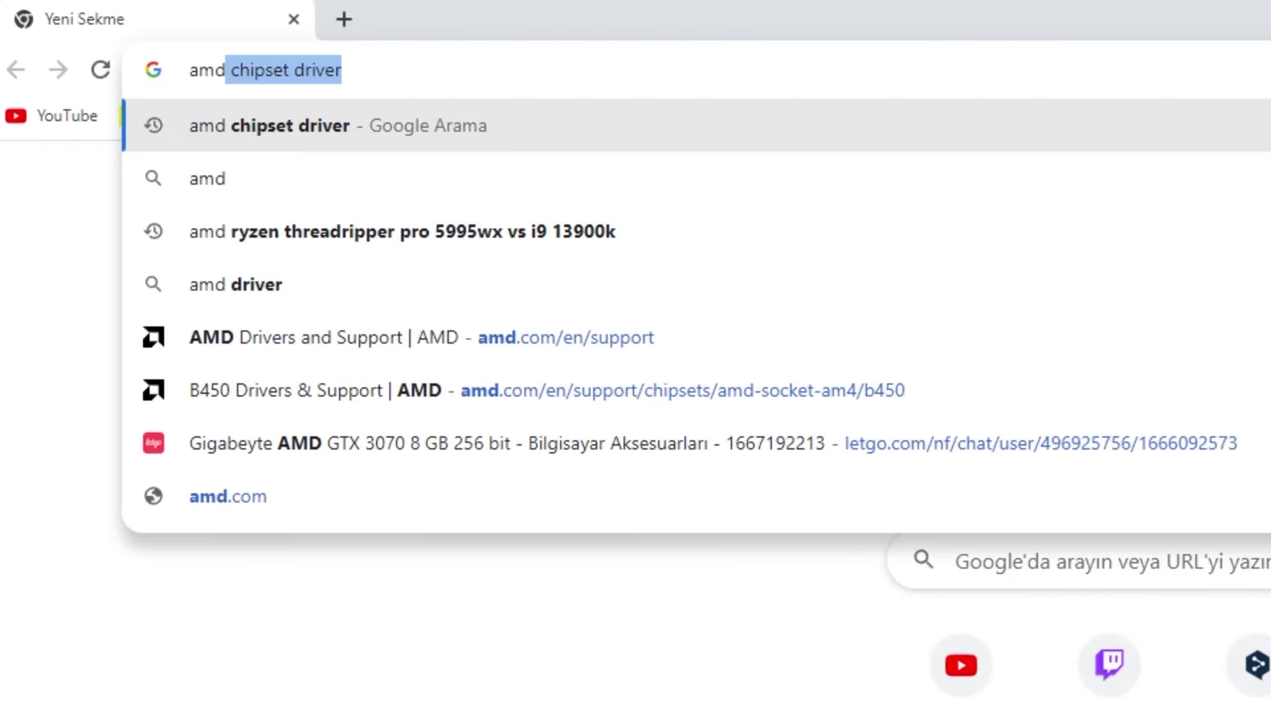
key(Return)
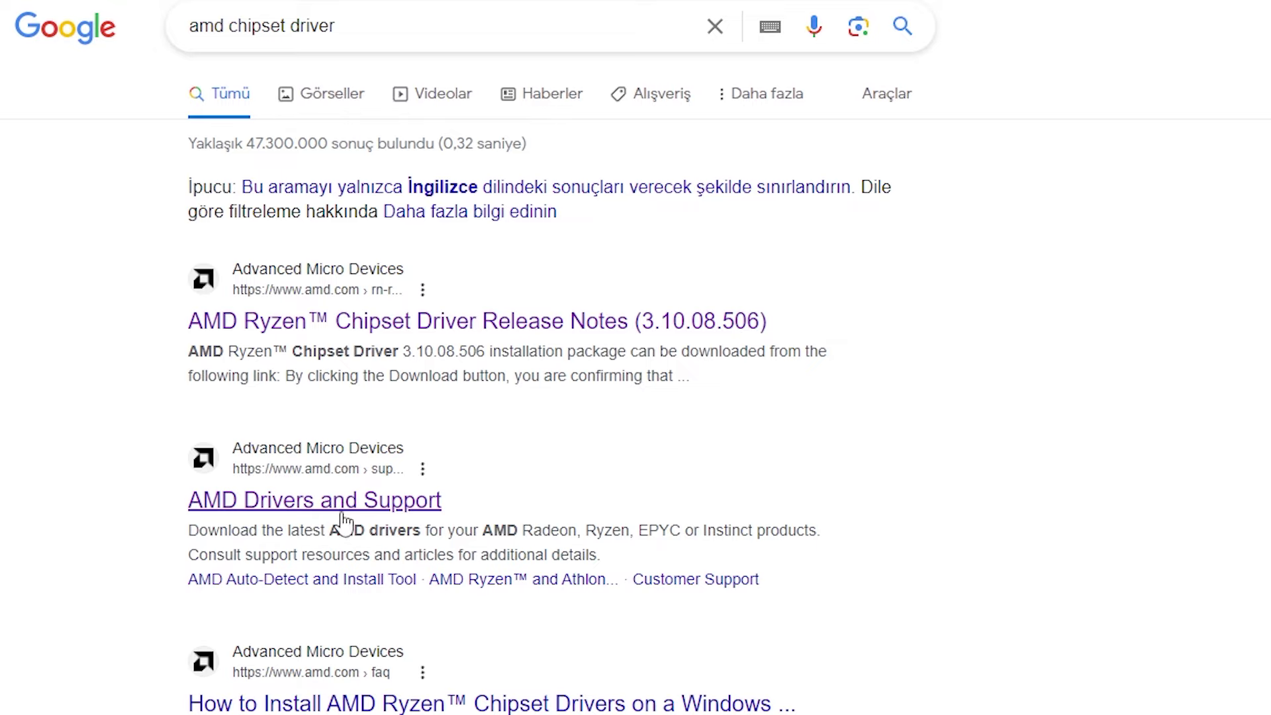
click(268, 495)
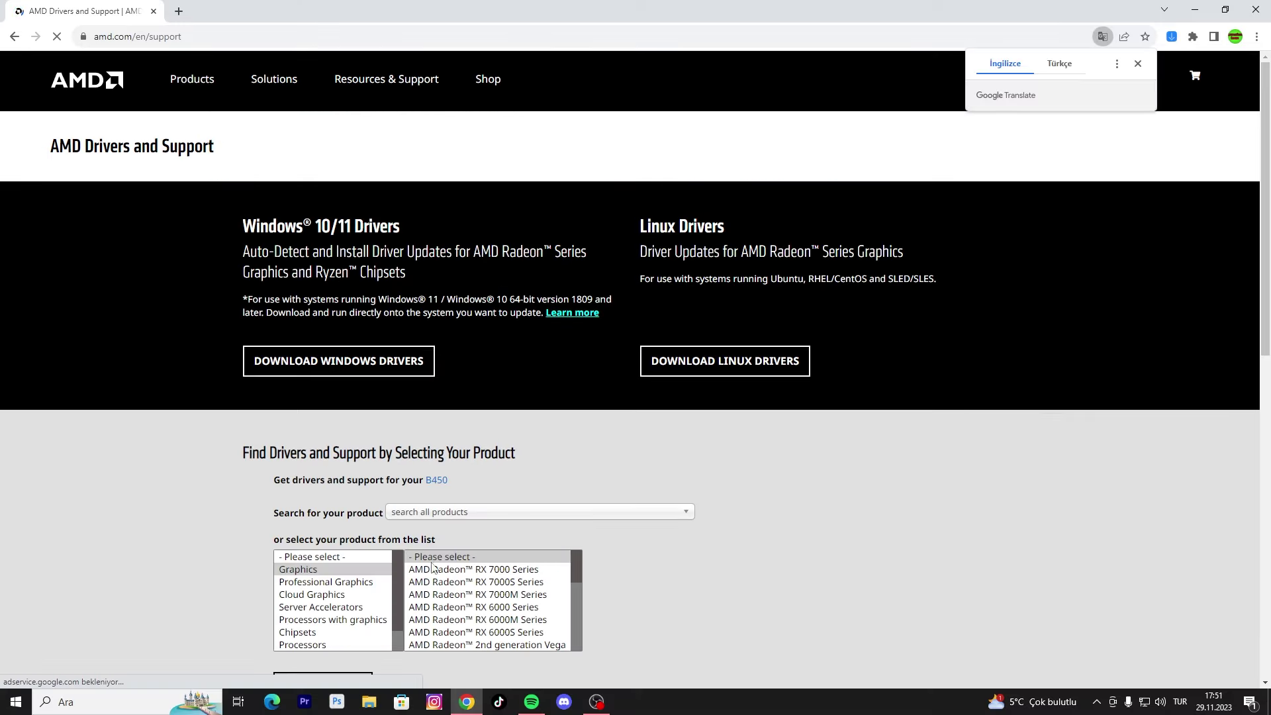
- Submit Chipsets, AMD Socket AM4 and B450 as the product, and expand the Windows 10 - 64-Bit Edition drivers
scroll(396, 593, down, 2)
click(297, 607)
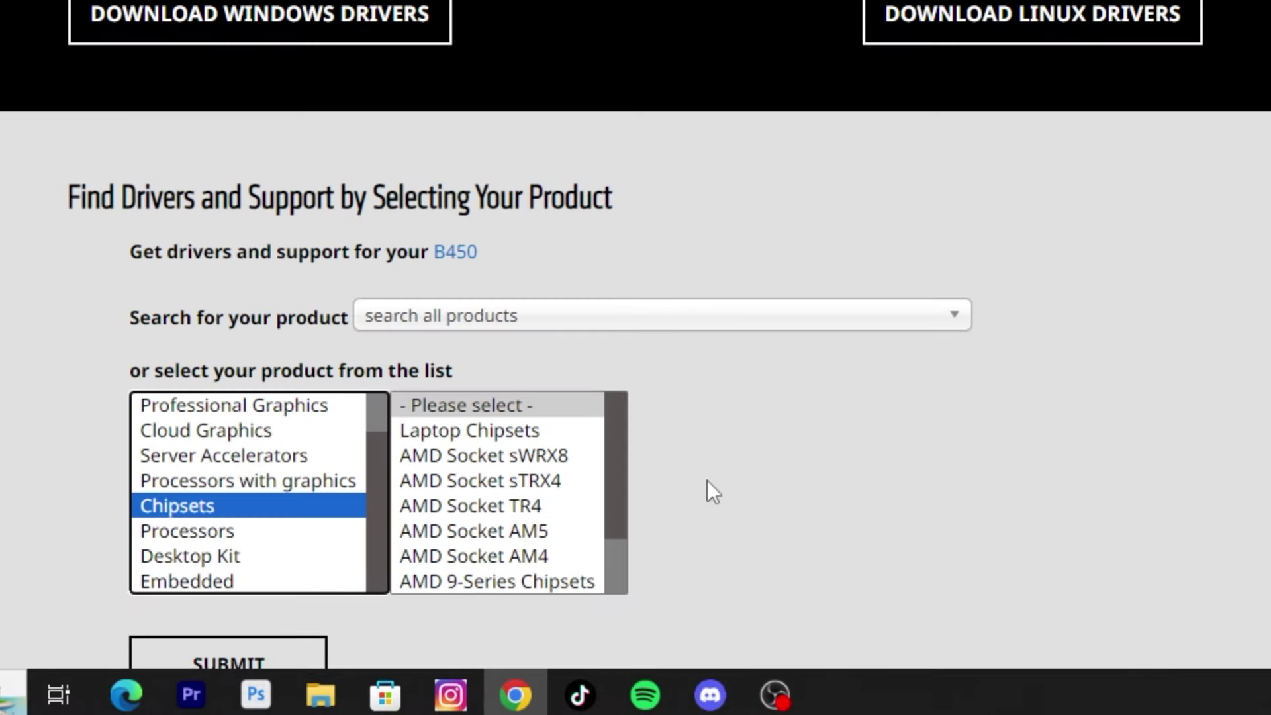
click(614, 473)
scroll(556, 530, down, 1)
click(493, 483)
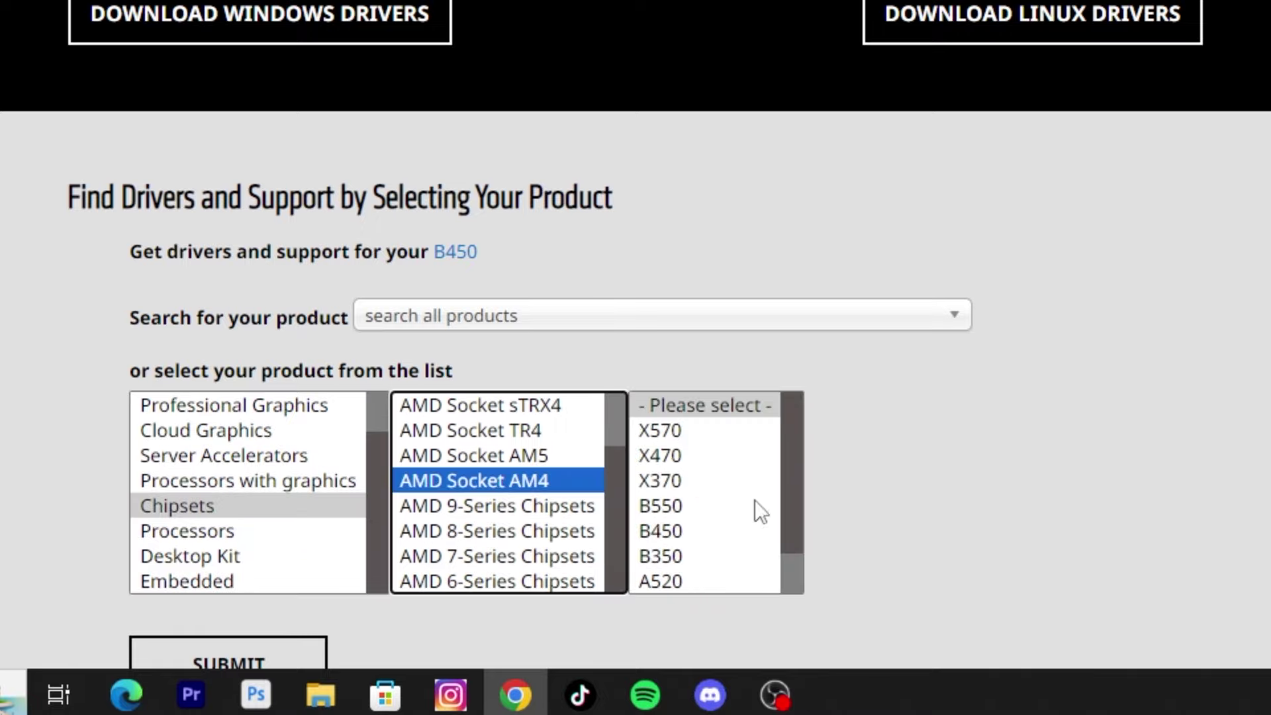
click(785, 502)
click(662, 513)
scroll(593, 428, down, 2)
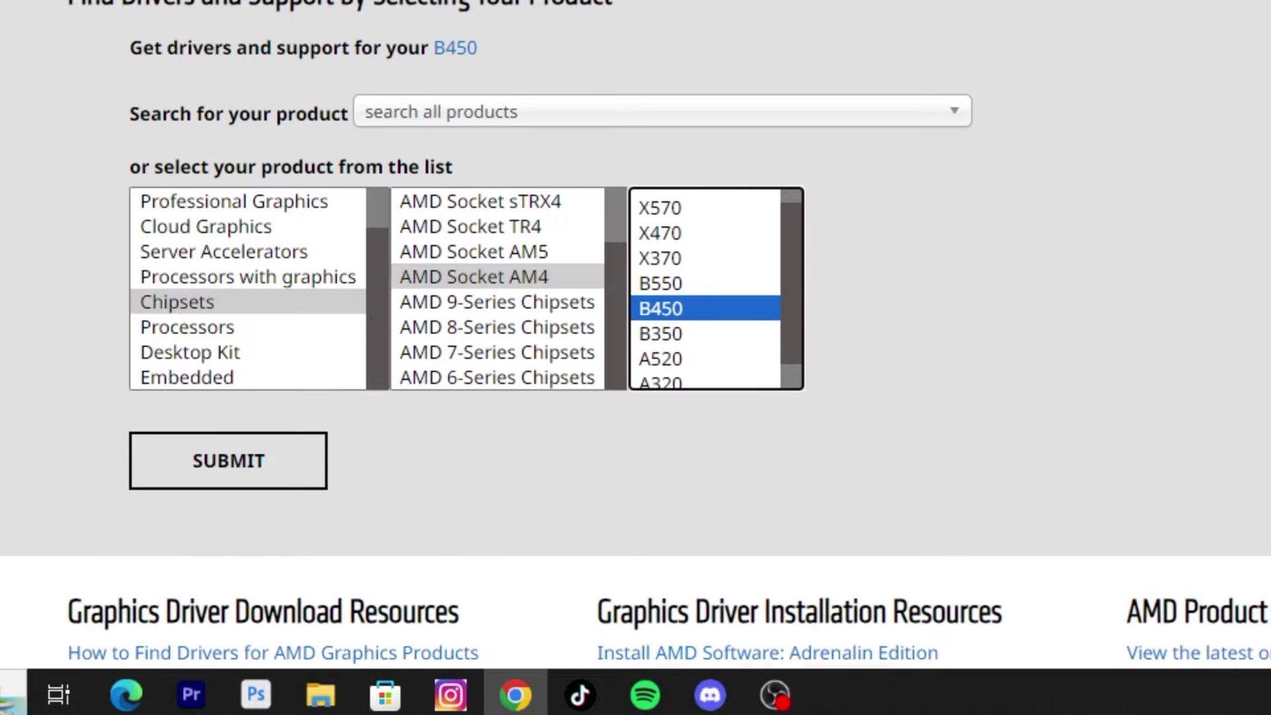
click(238, 413)
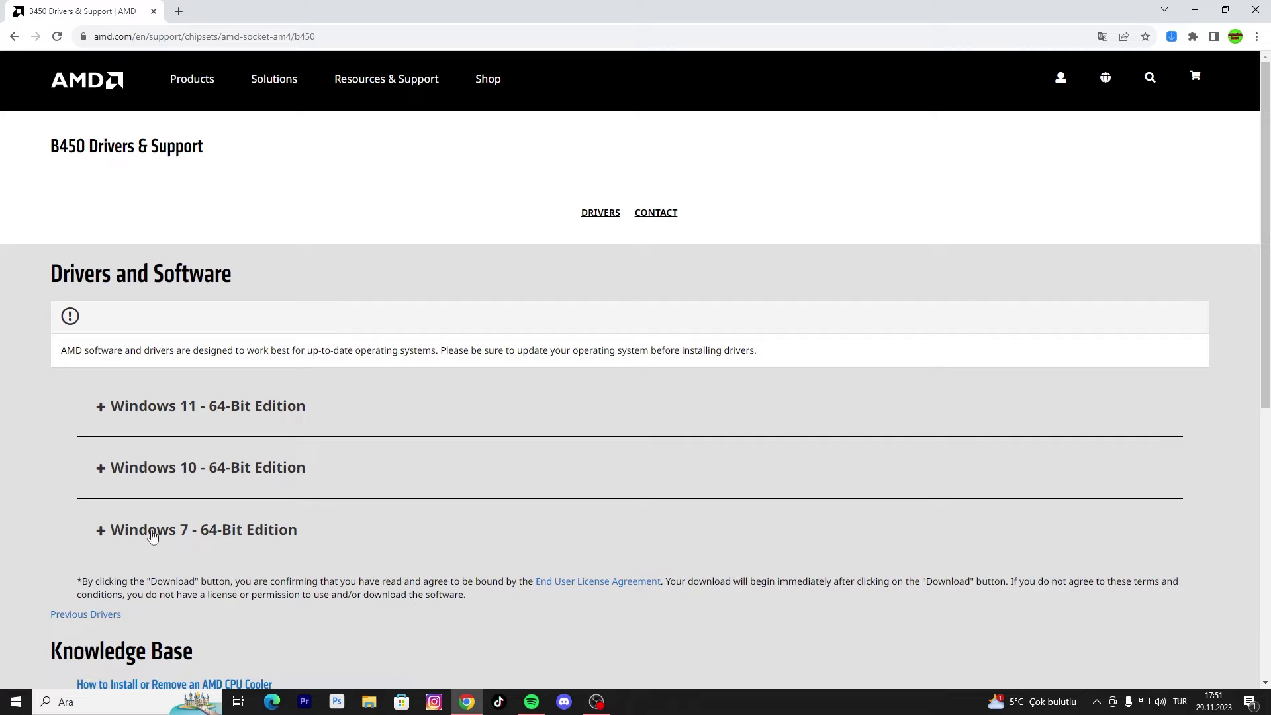
click(101, 474)
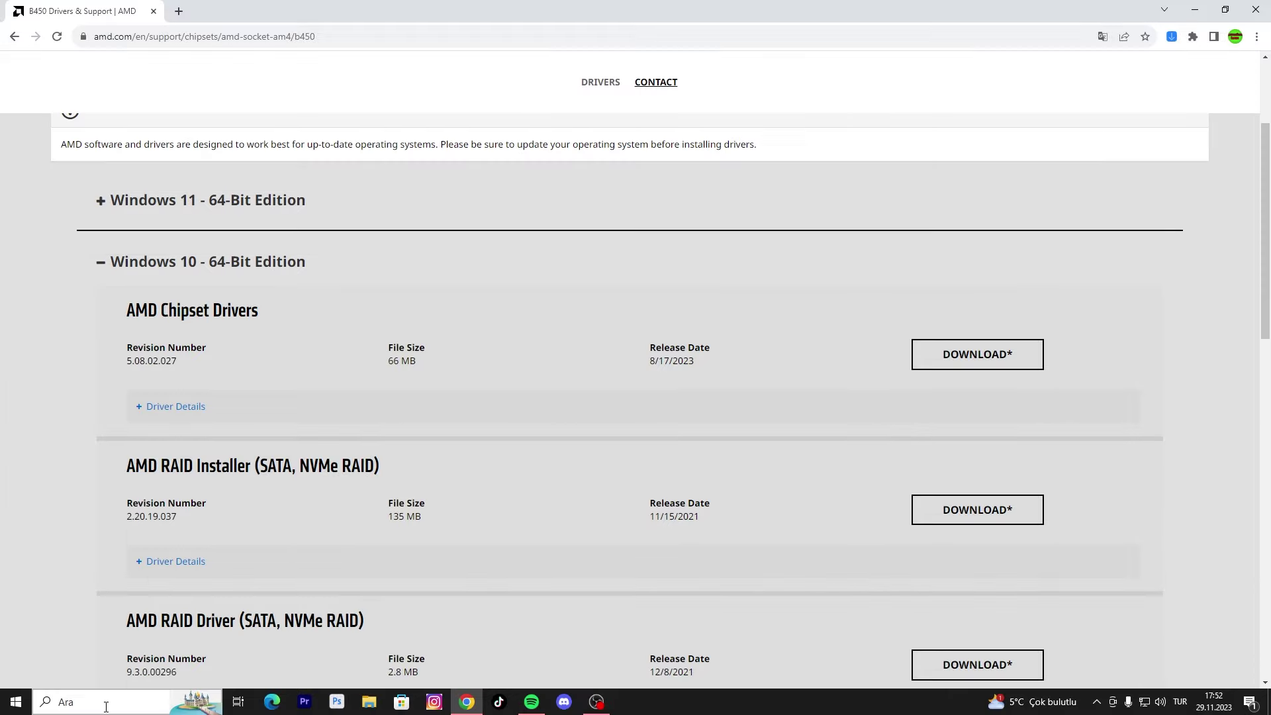
- Search Windows for "güç", open the power plan selection, review the available plans and close the window
click(106, 703)
text(güç)
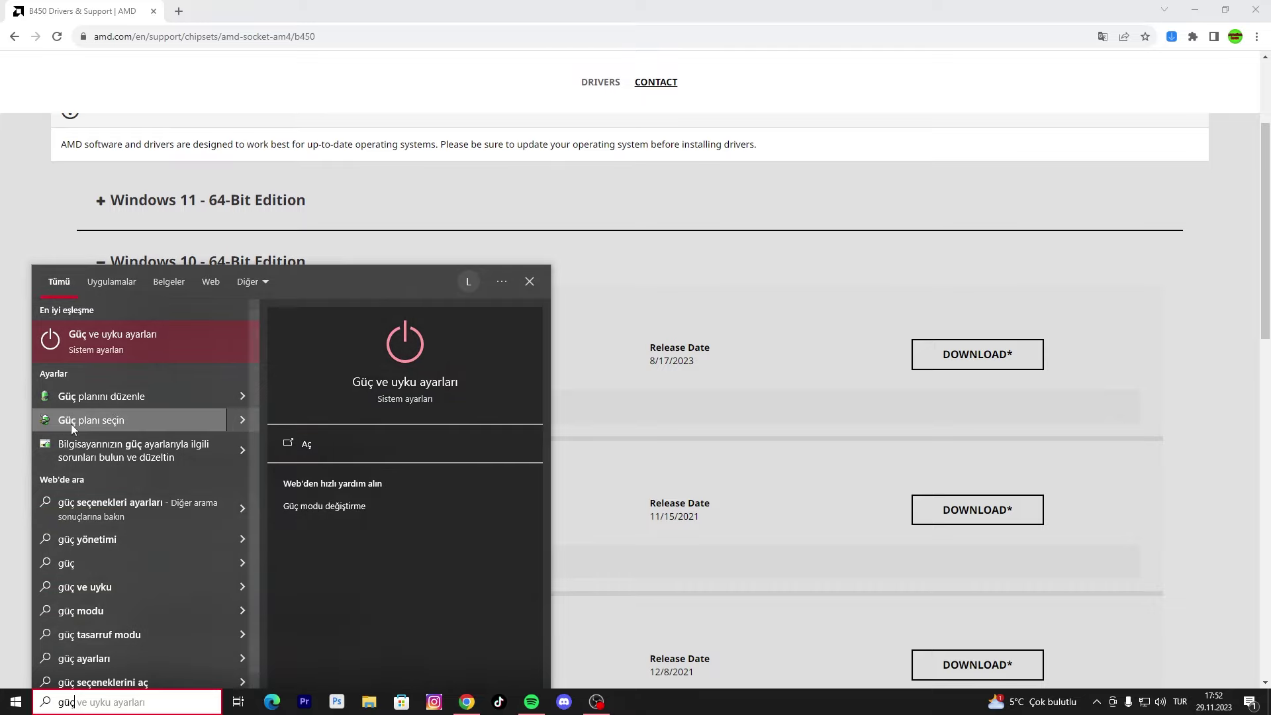
click(124, 412)
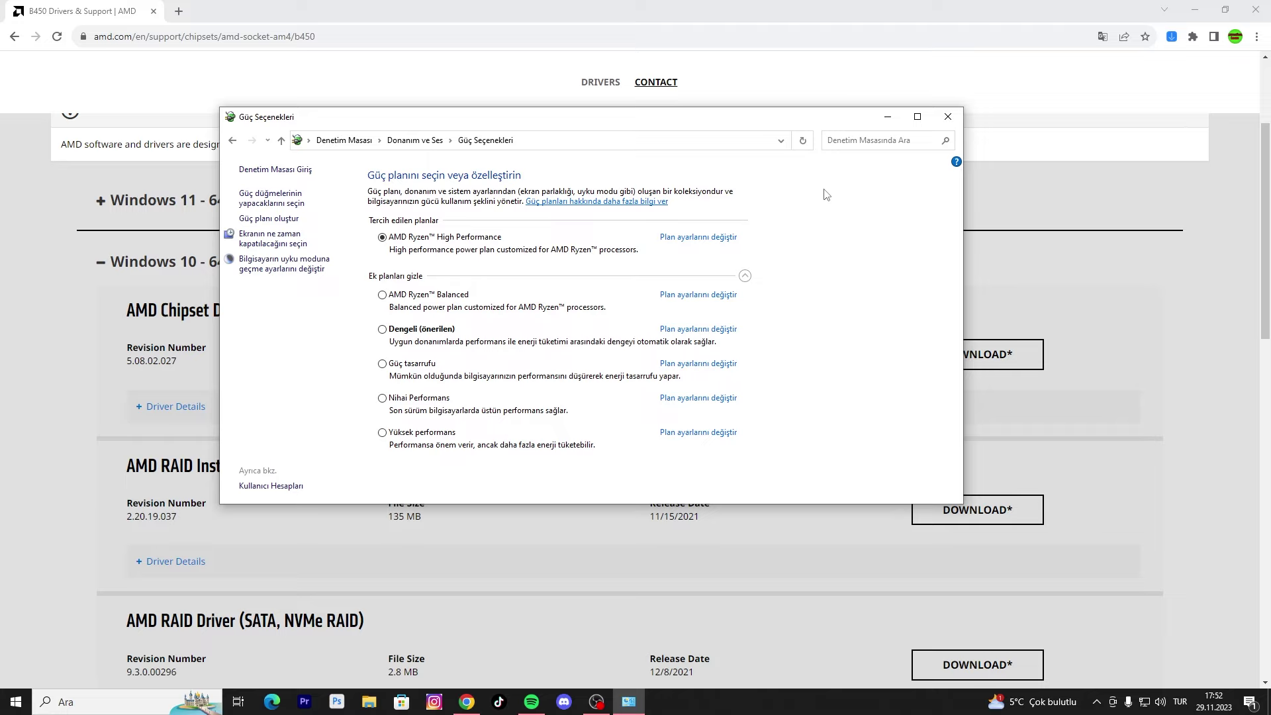
key(alt+F4)
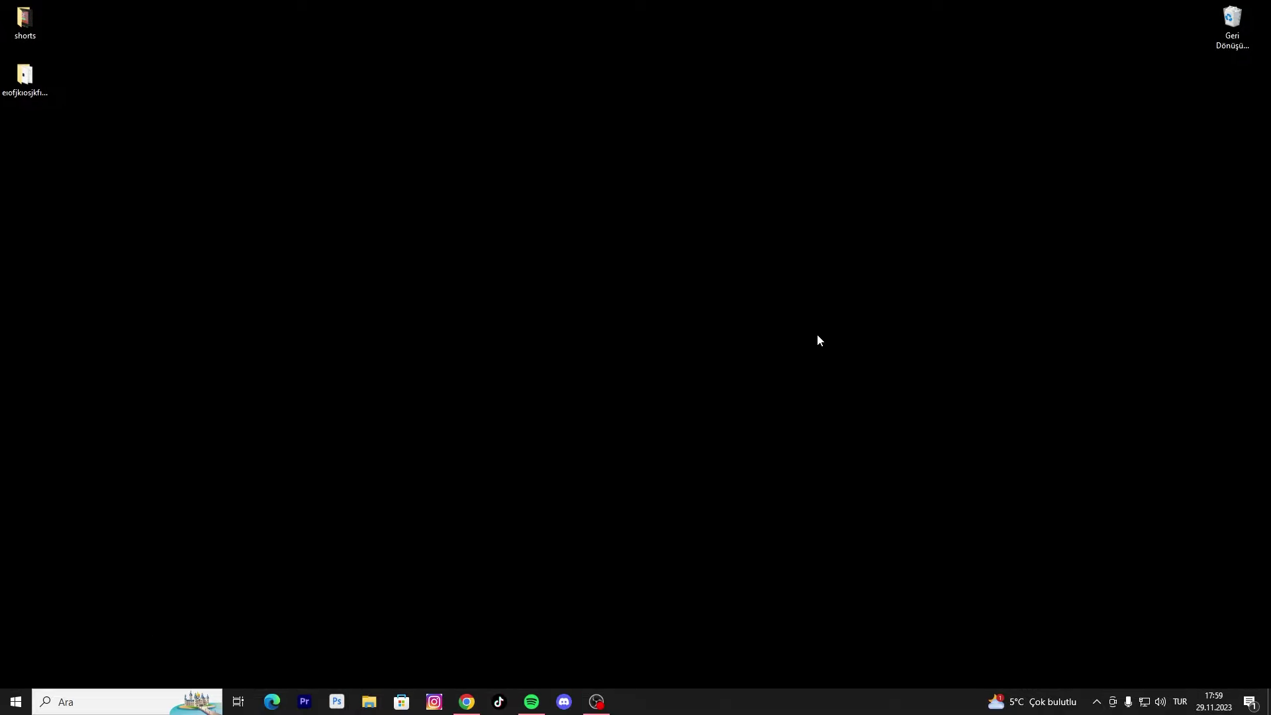
- Search Windows for "odaklanma" and open the focus assist automatic rules settings (Odaklanma yardımı otomatik kuralları)
key(super)
text(odaklanma)
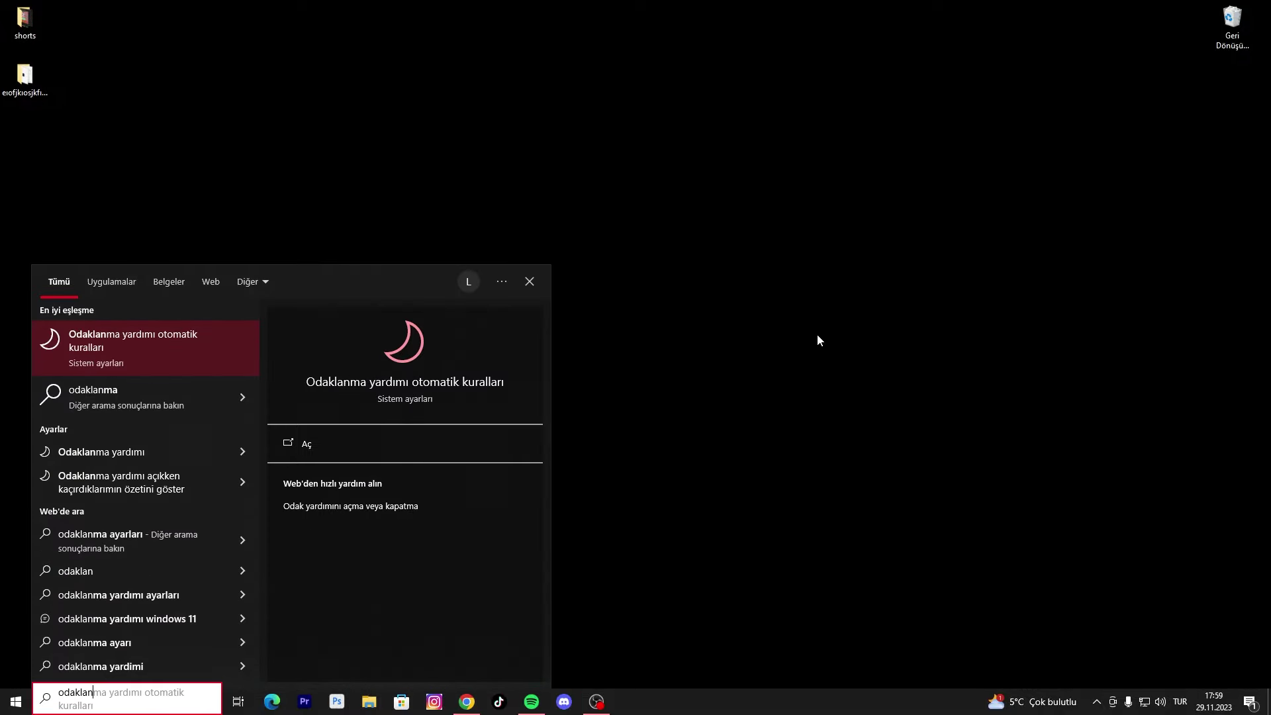
key(Return)
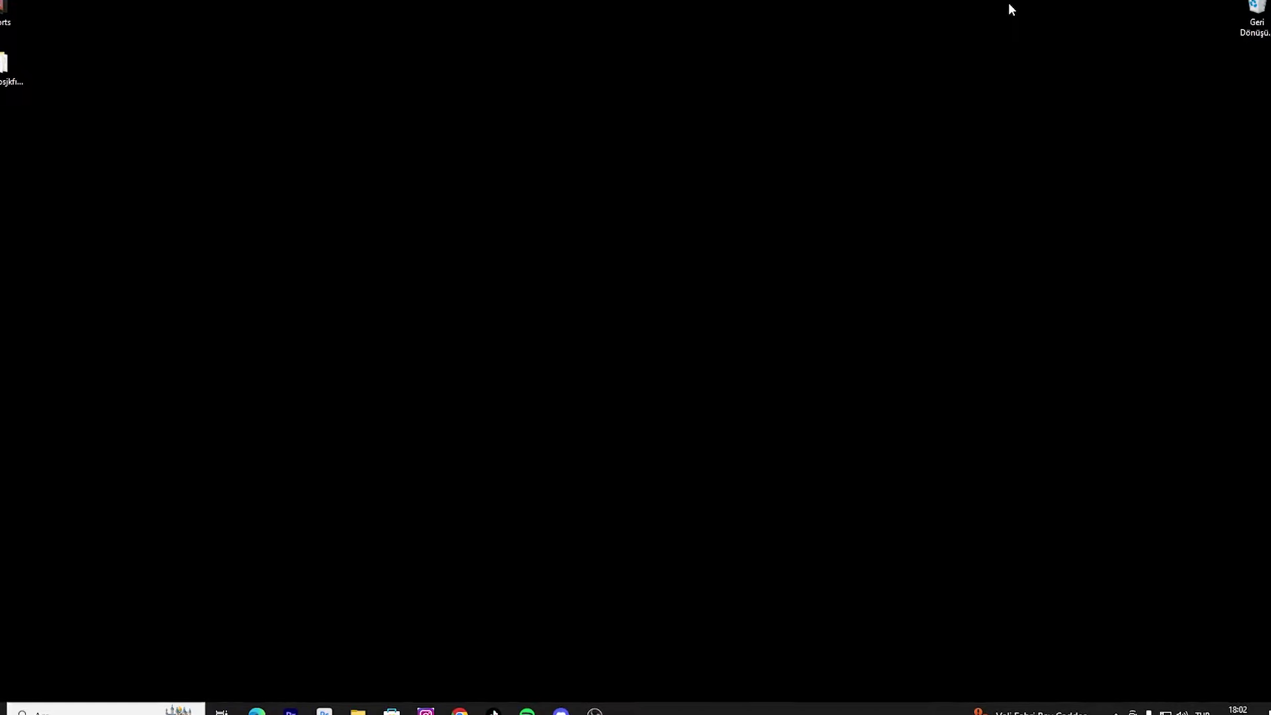
- Turn off permission for apps to run in the background in the Arka plan uygulamaları settings and close Settings
key(super)
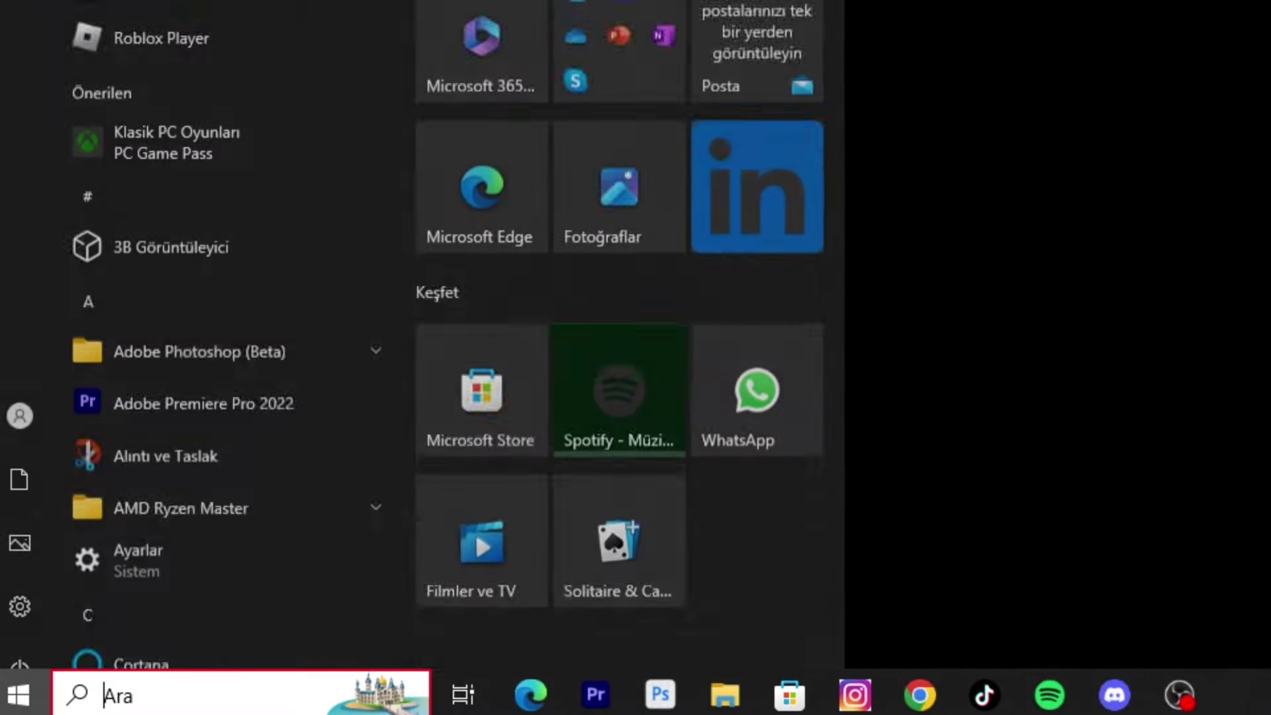
text(ark)
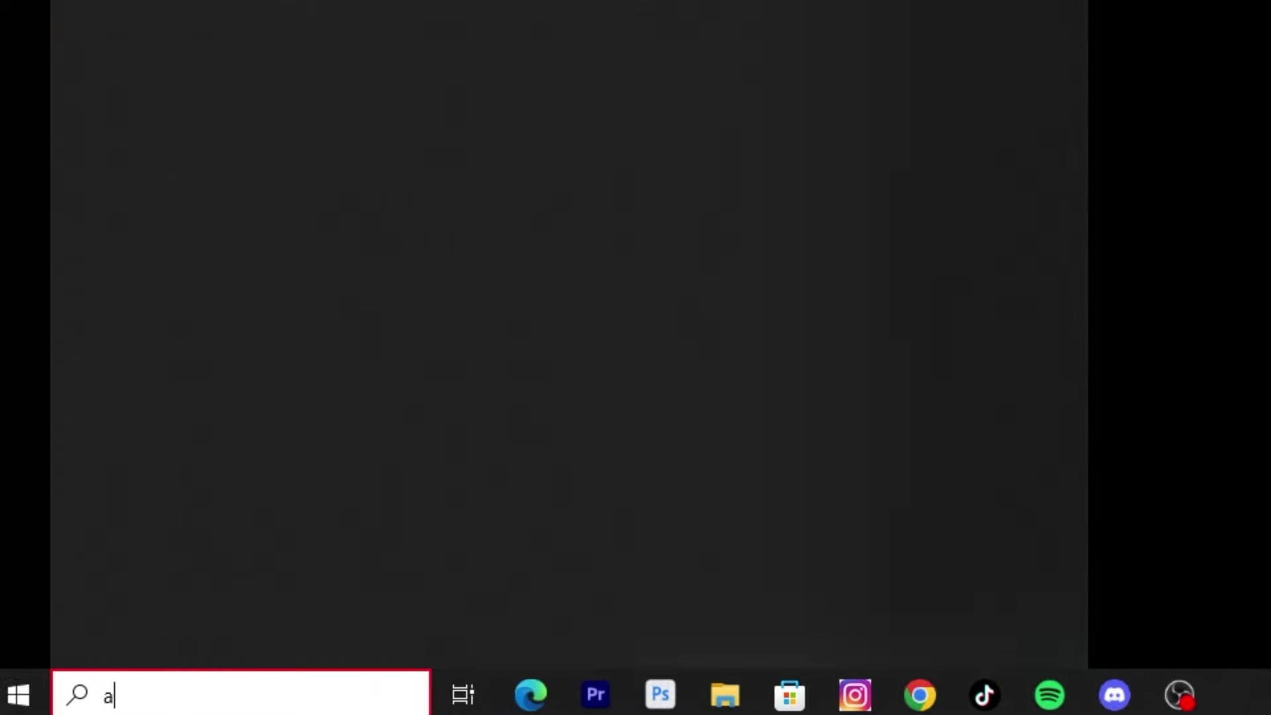
click(334, 188)
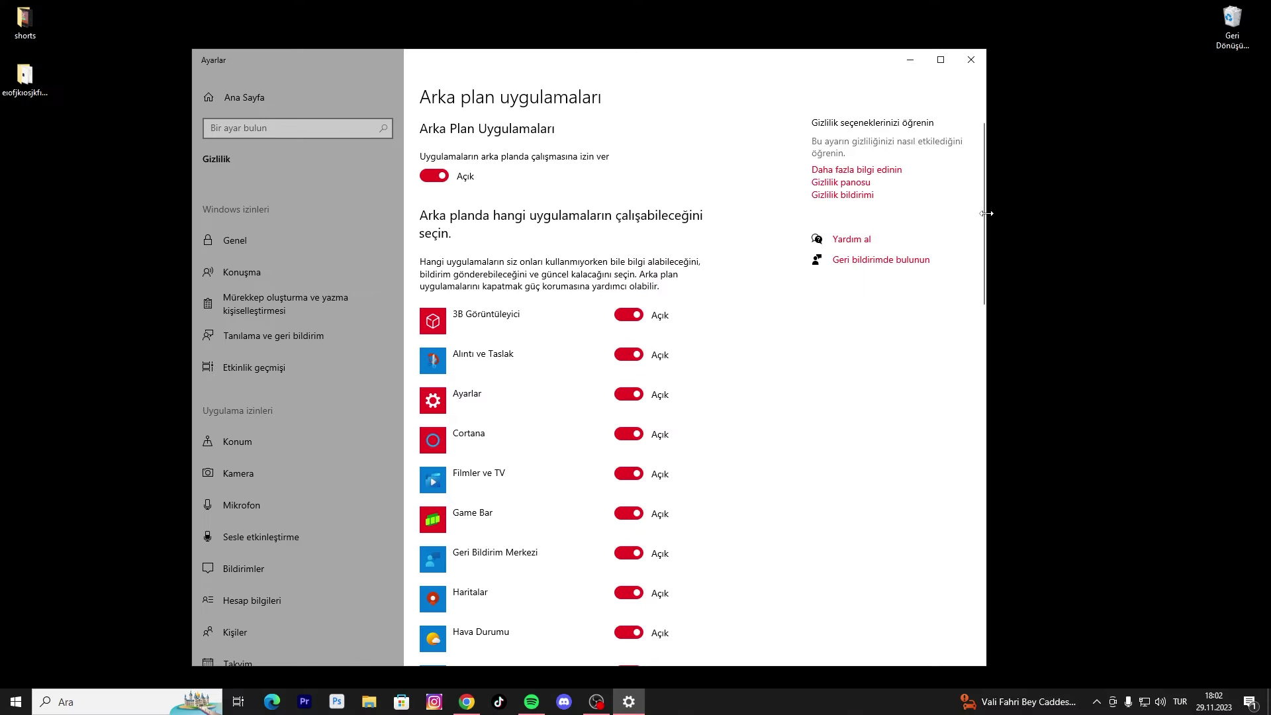
mouse_move(987, 212)
mouse_down()
mouse_move(981, 275)
mouse_move(983, 212)
mouse_up()
click(443, 180)
key(alt+F4)
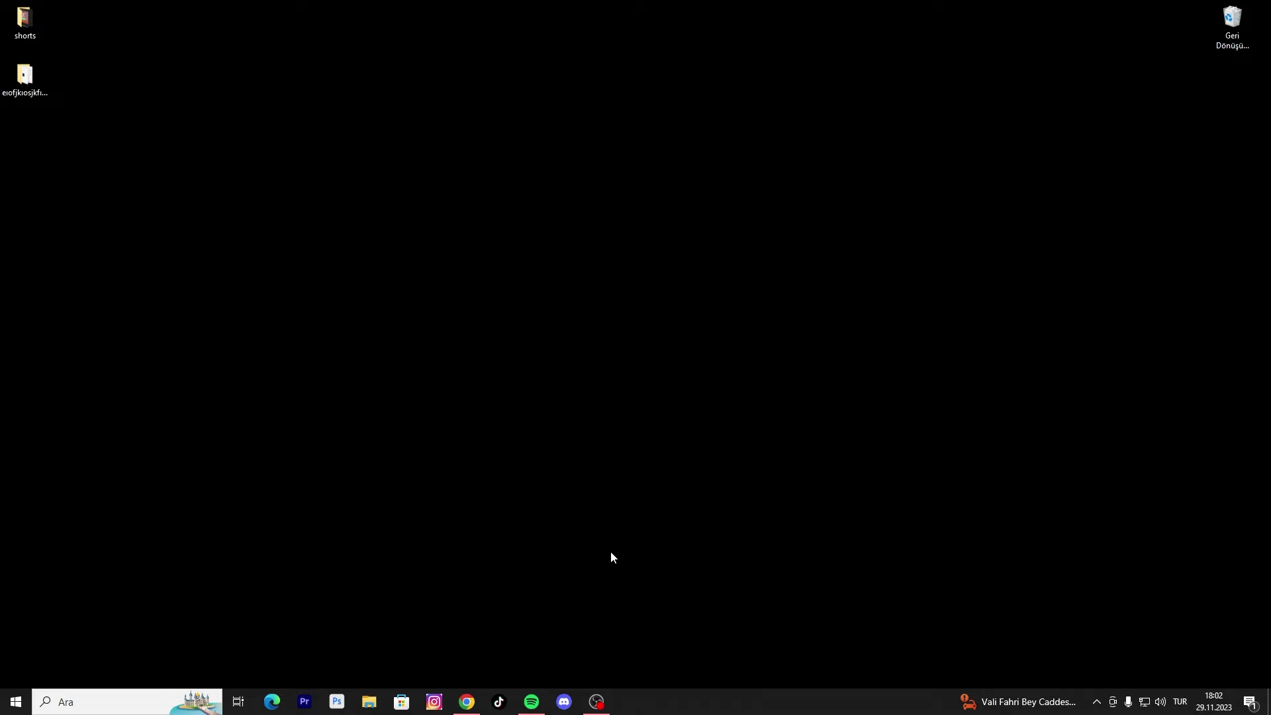
- Open the startup programs in Task Manager (Görev Yöneticisi) and disable Spotify and Steam at startup
right_click(741, 700)
click(576, 594)
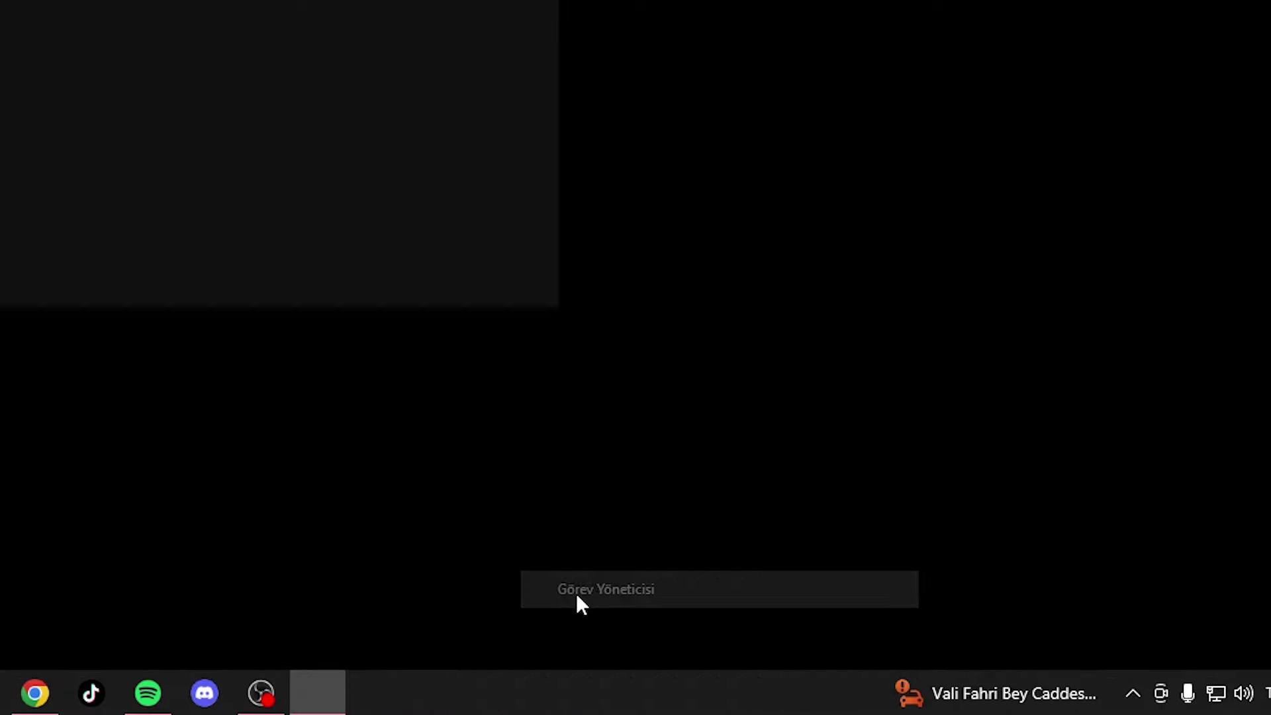
click(423, 311)
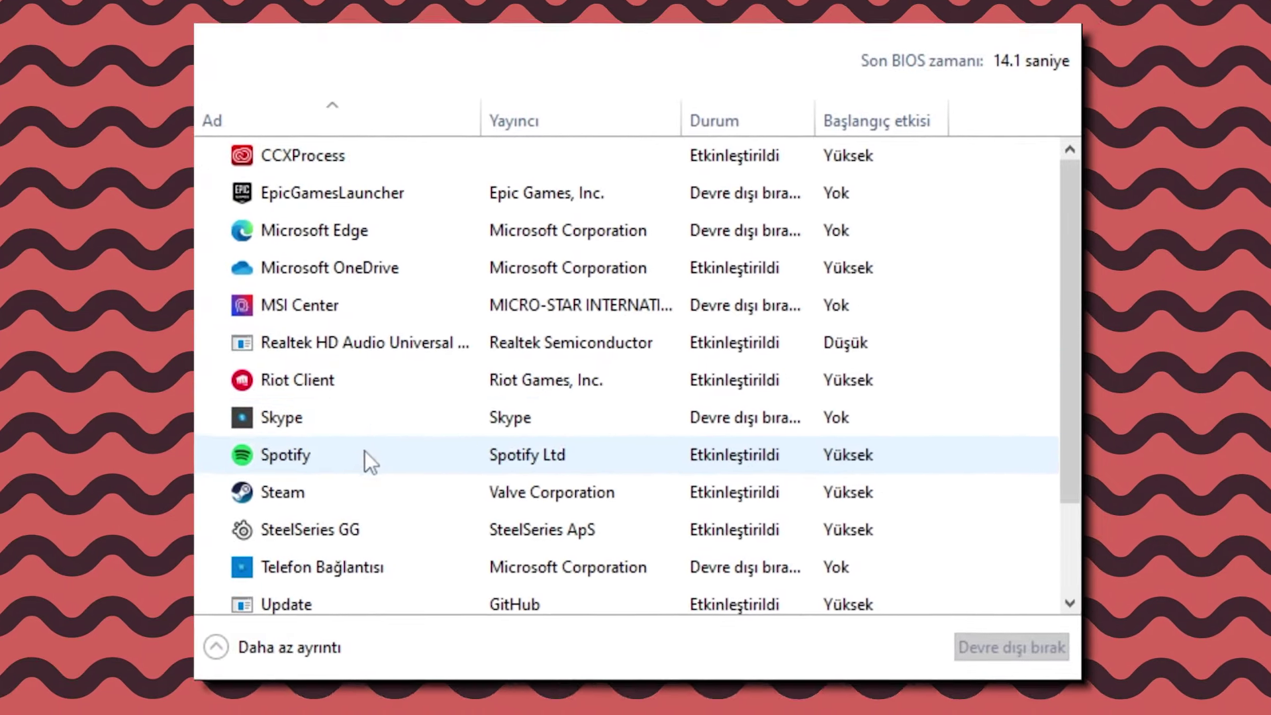
click(423, 501)
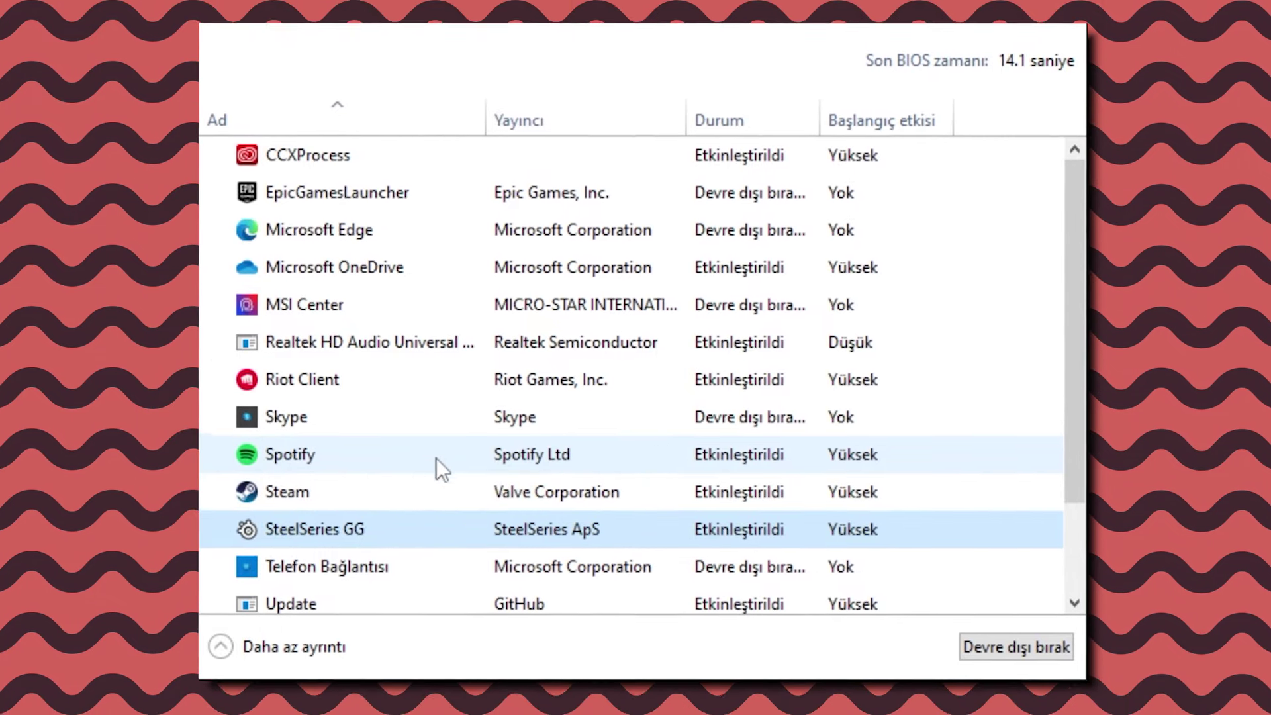
right_click(539, 458)
click(593, 498)
right_click(467, 493)
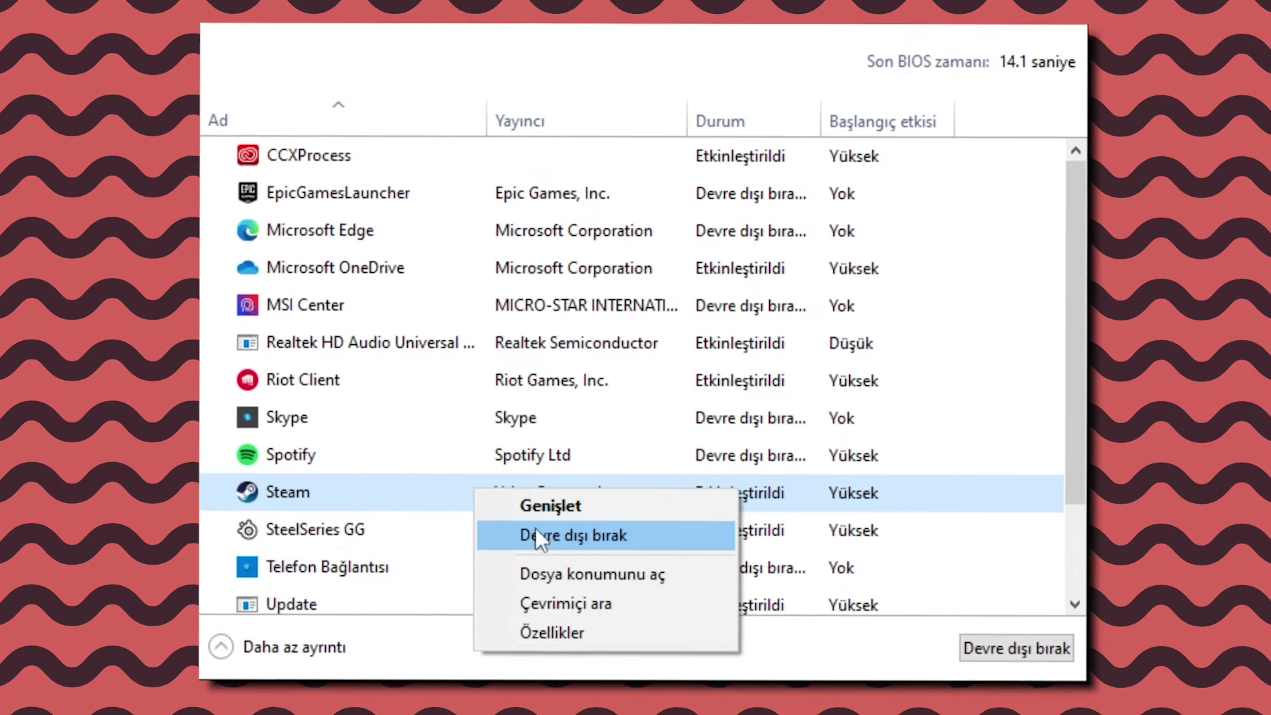
click(535, 529)
scroll(735, 442, down, 2)
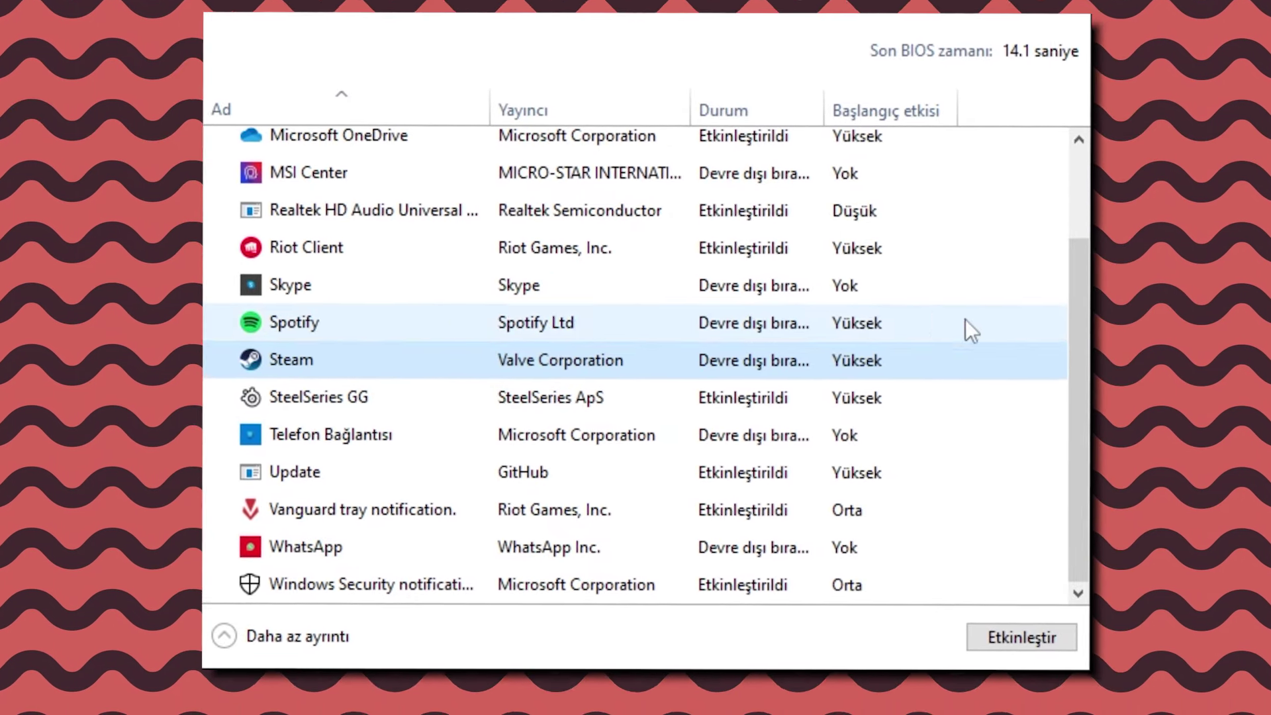
scroll(634, 181, up, 1)
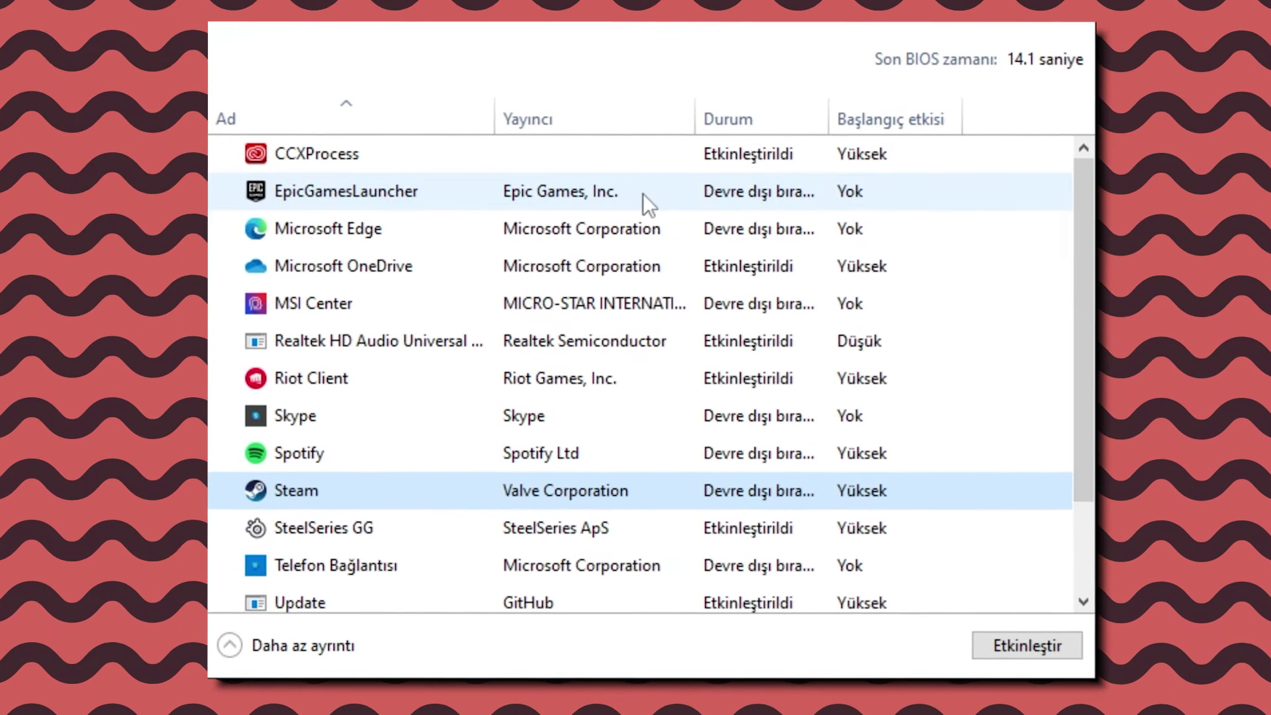
click(305, 226)
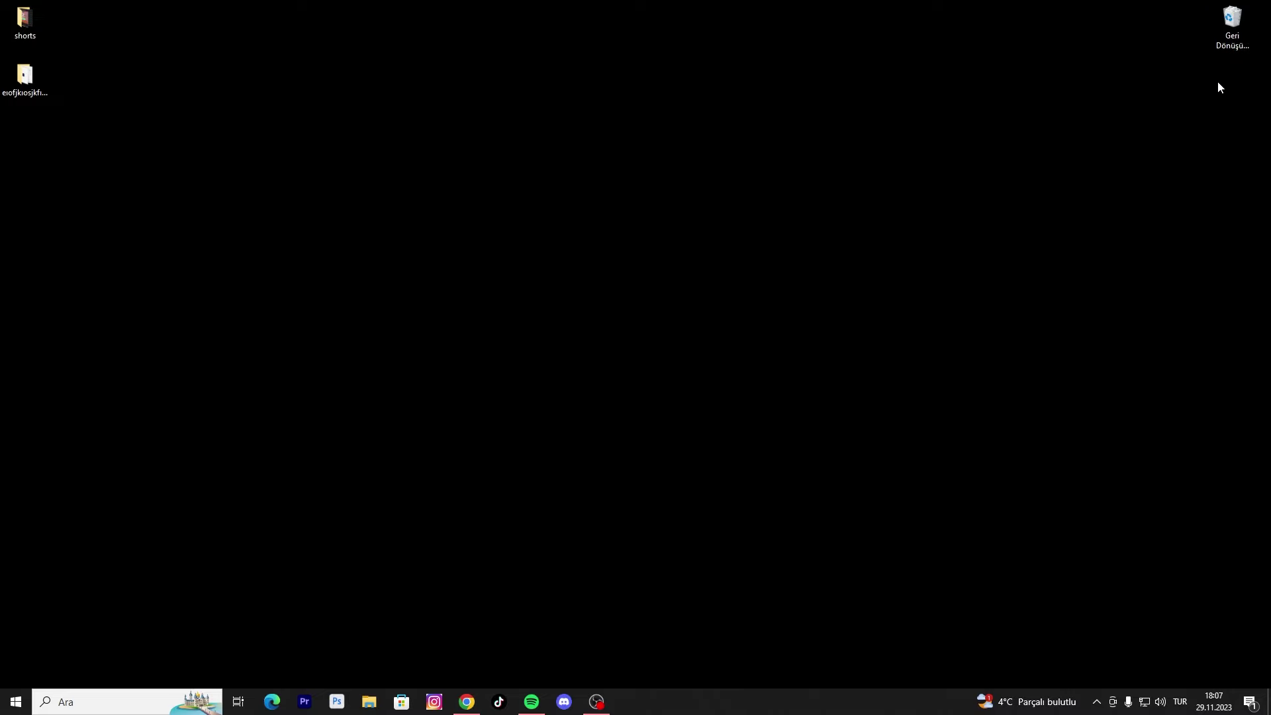
- Open Bu bilgisayar in File Explorer and check the free space on the local disks
key(super+e)
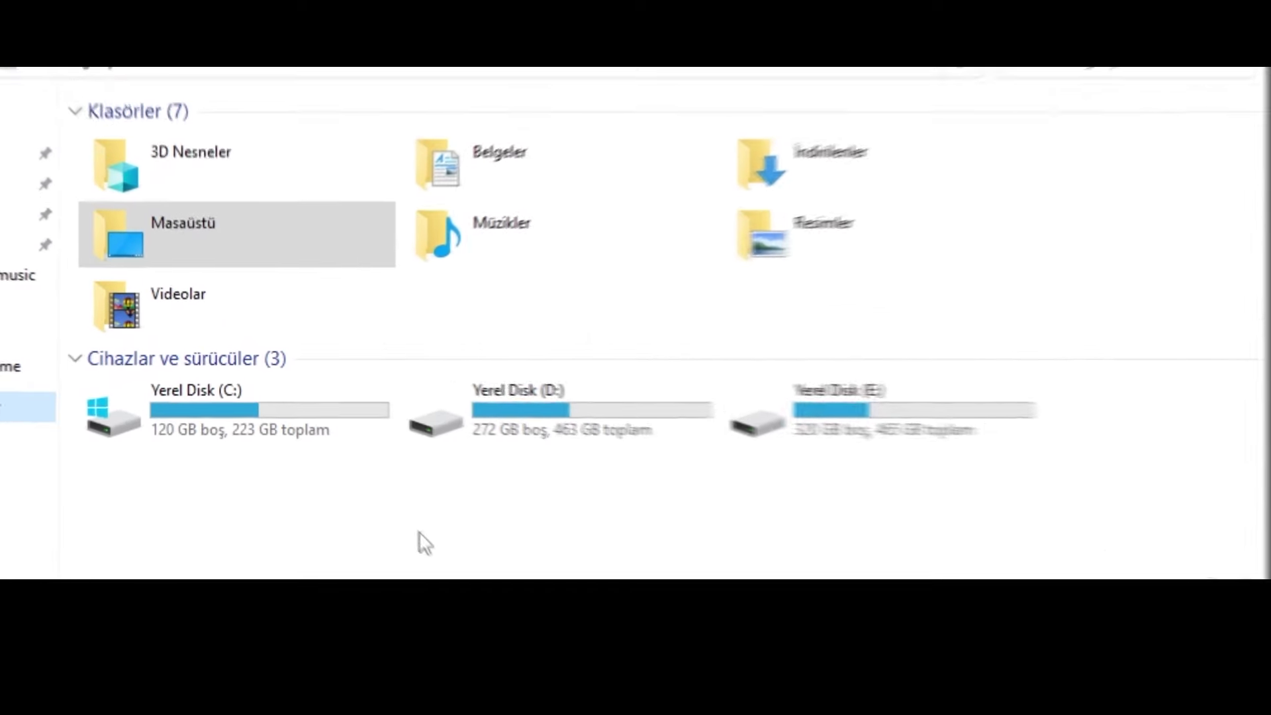
drag(991, 453, 634, 477)
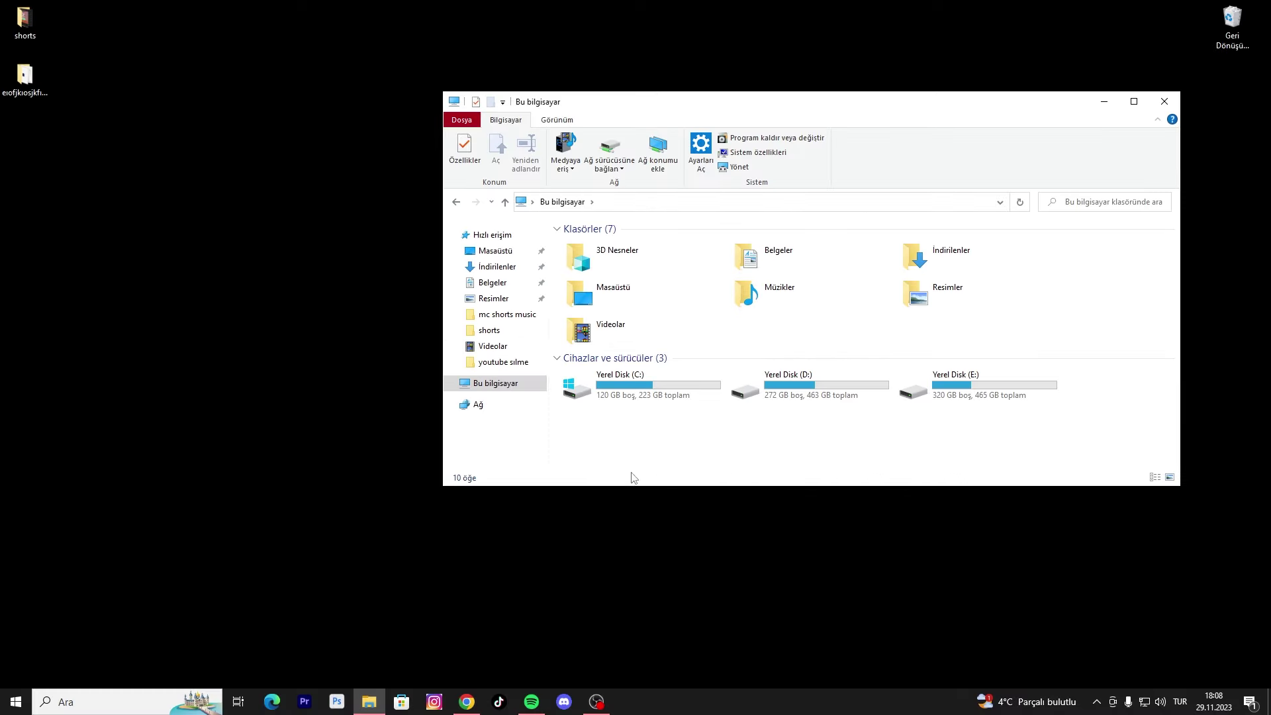
- Open Program ekle veya kaldır, sort the installed apps by size (Boyut), review the largest ones and close Settings
click(148, 694)
text(prog)
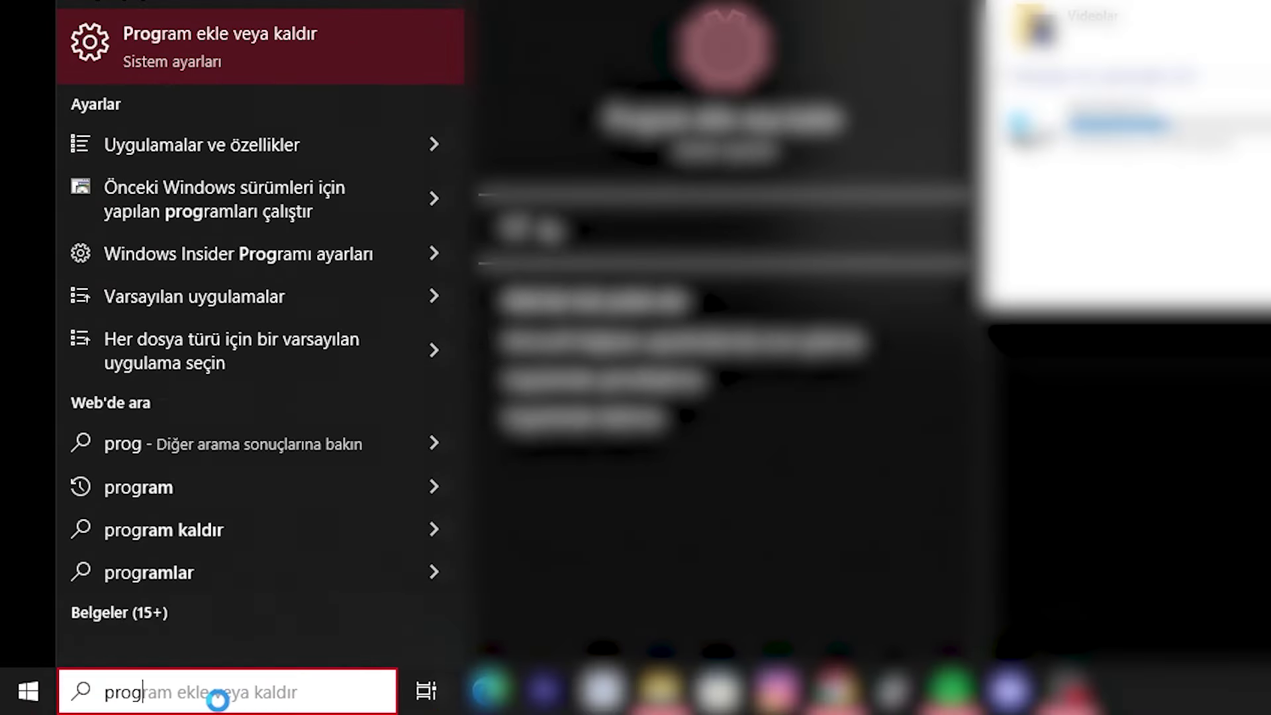
click(190, 45)
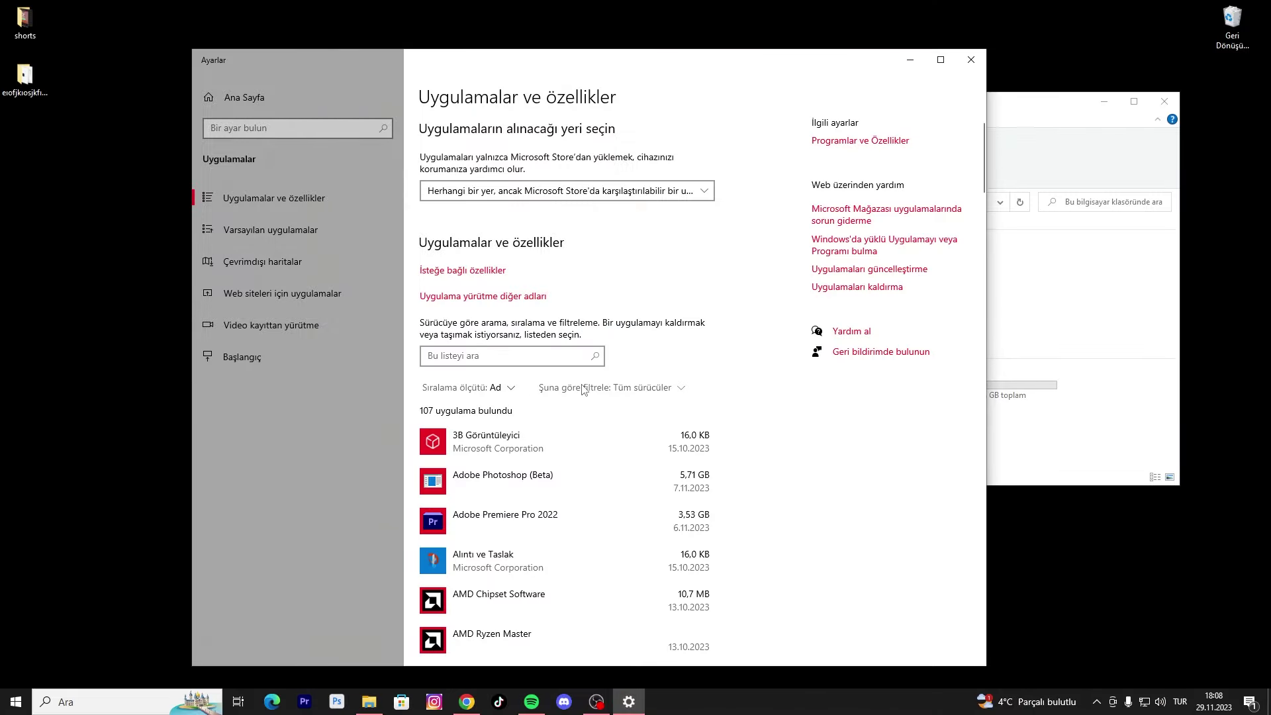
click(496, 387)
click(440, 440)
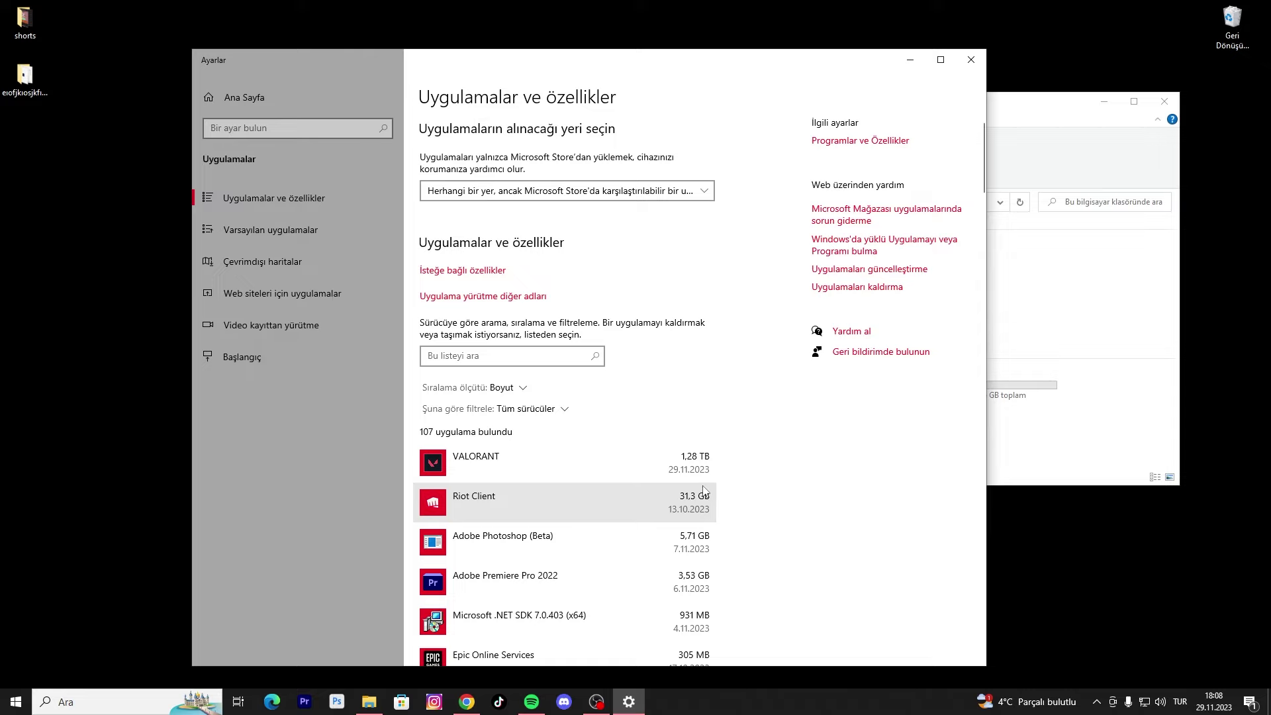
scroll(979, 185, down, 2)
scroll(978, 177, up, 2)
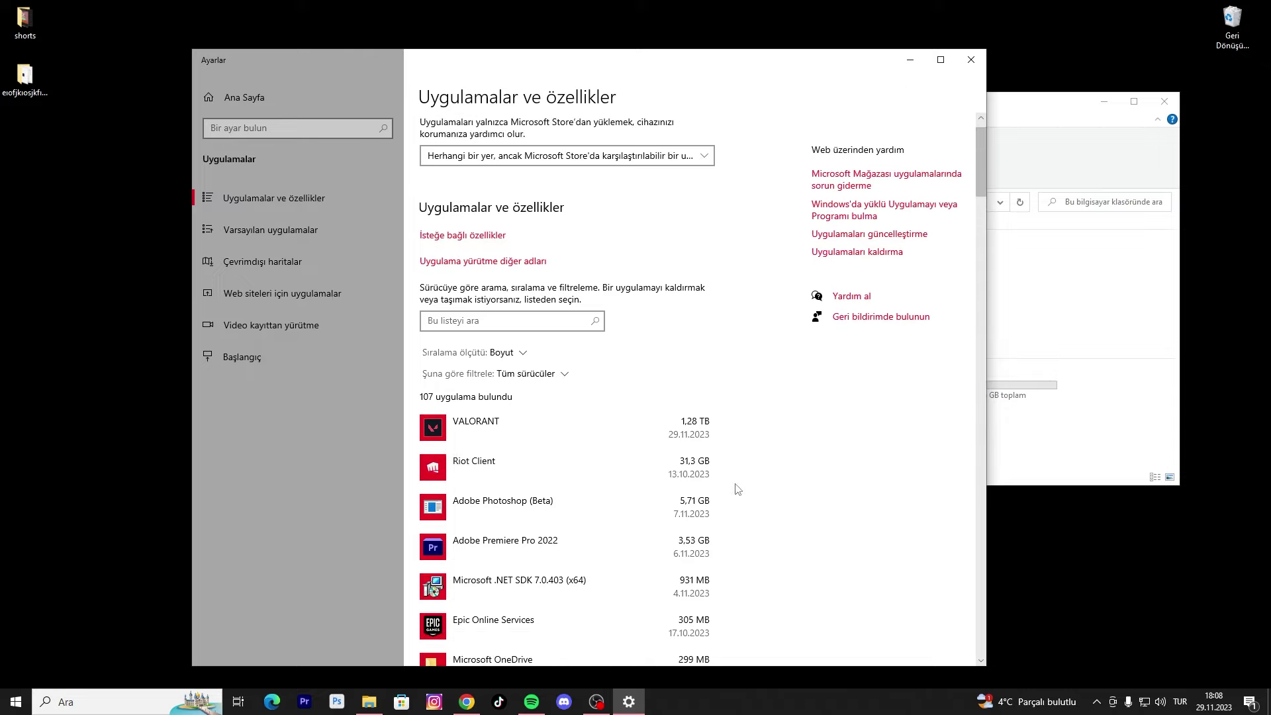
click(970, 61)
- Open the Windows Temp folder with the Run command temp and delete all its files, skipping those in use
key(super+r)
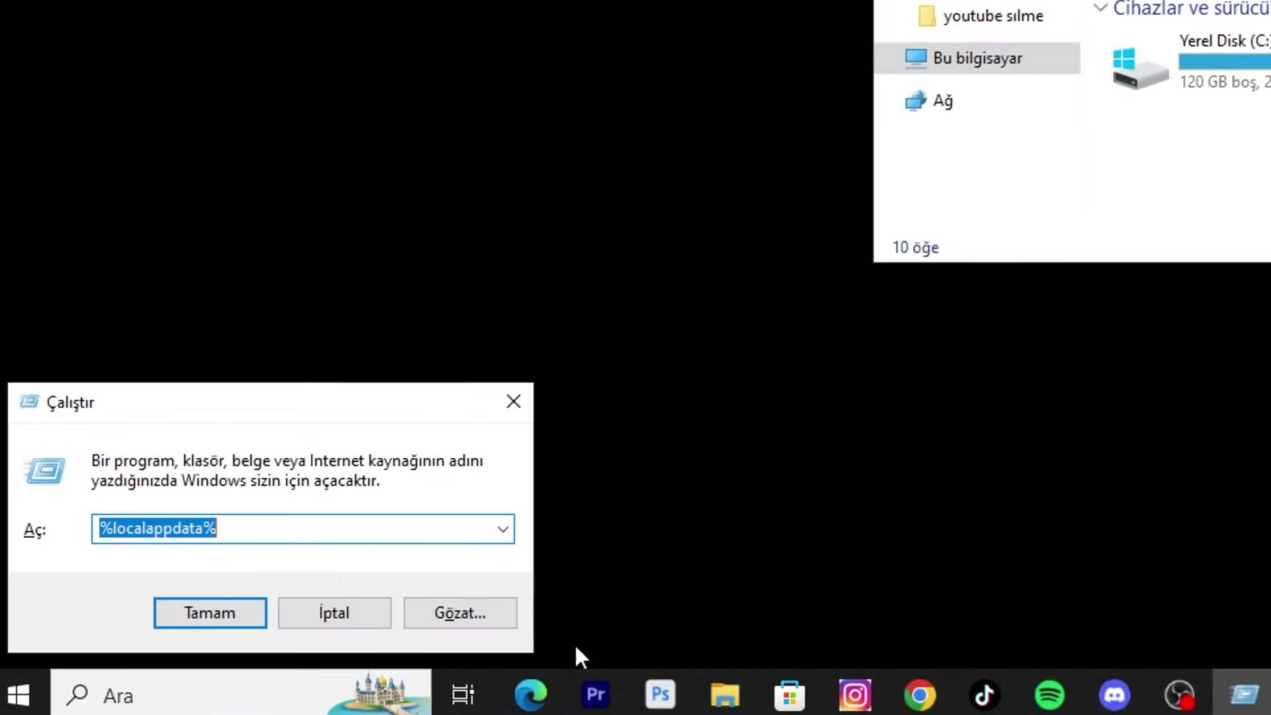
text(temp)
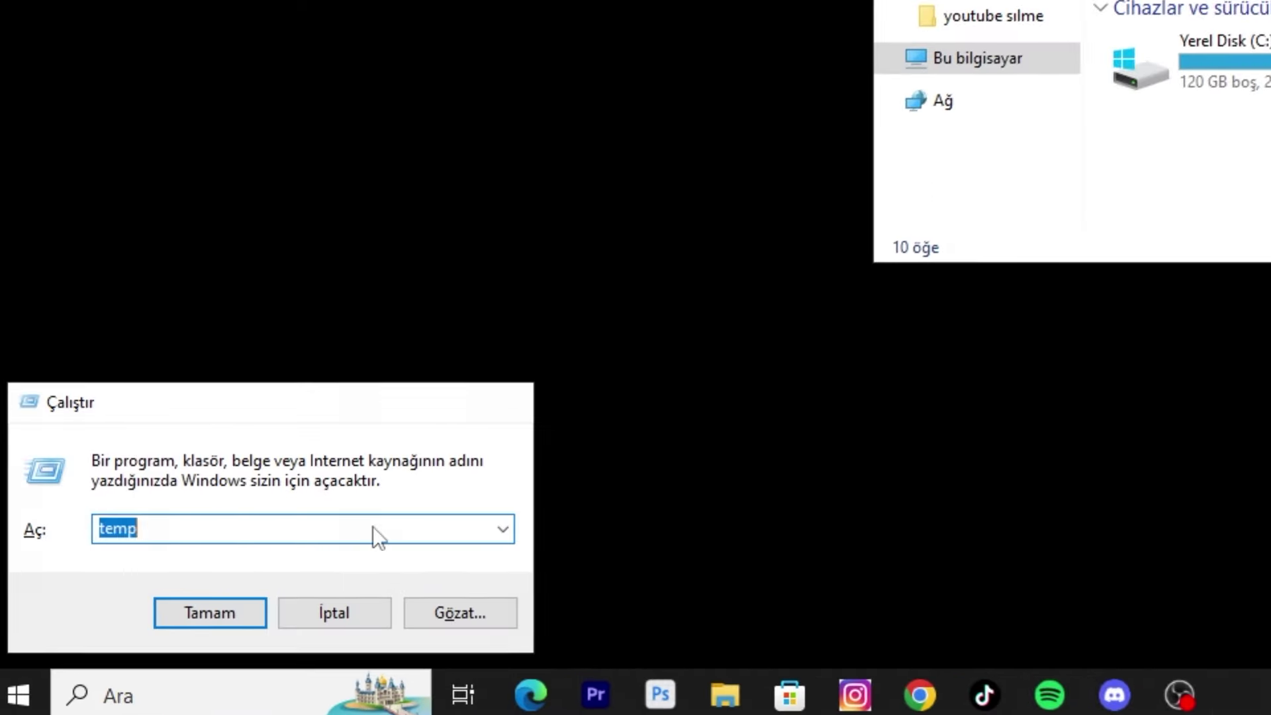
key(Return)
click(662, 357)
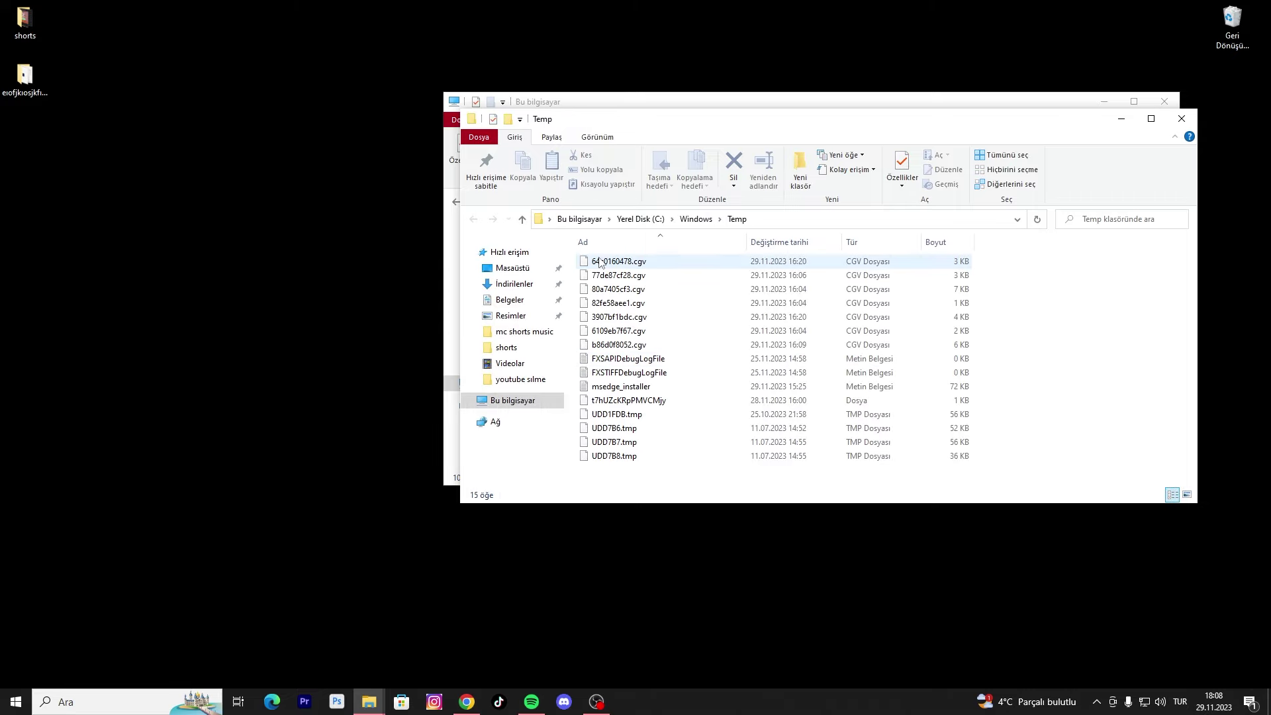
drag(578, 258, 632, 475)
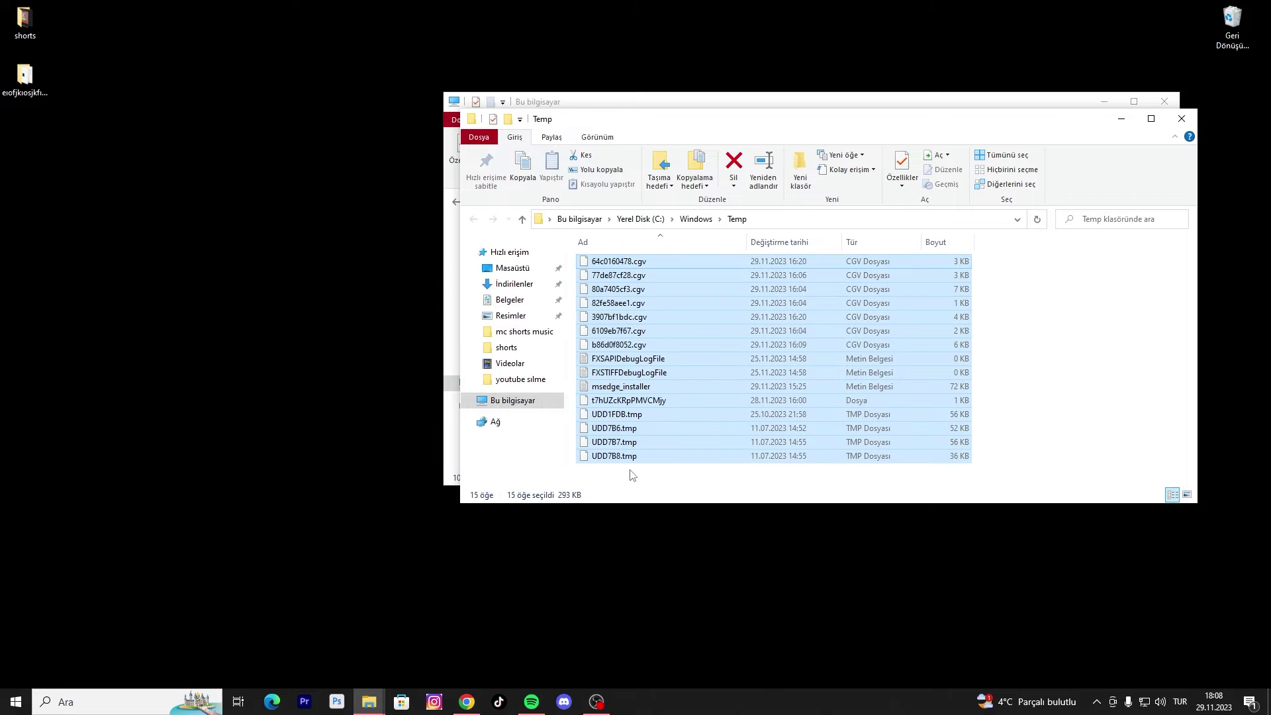
key(Delete)
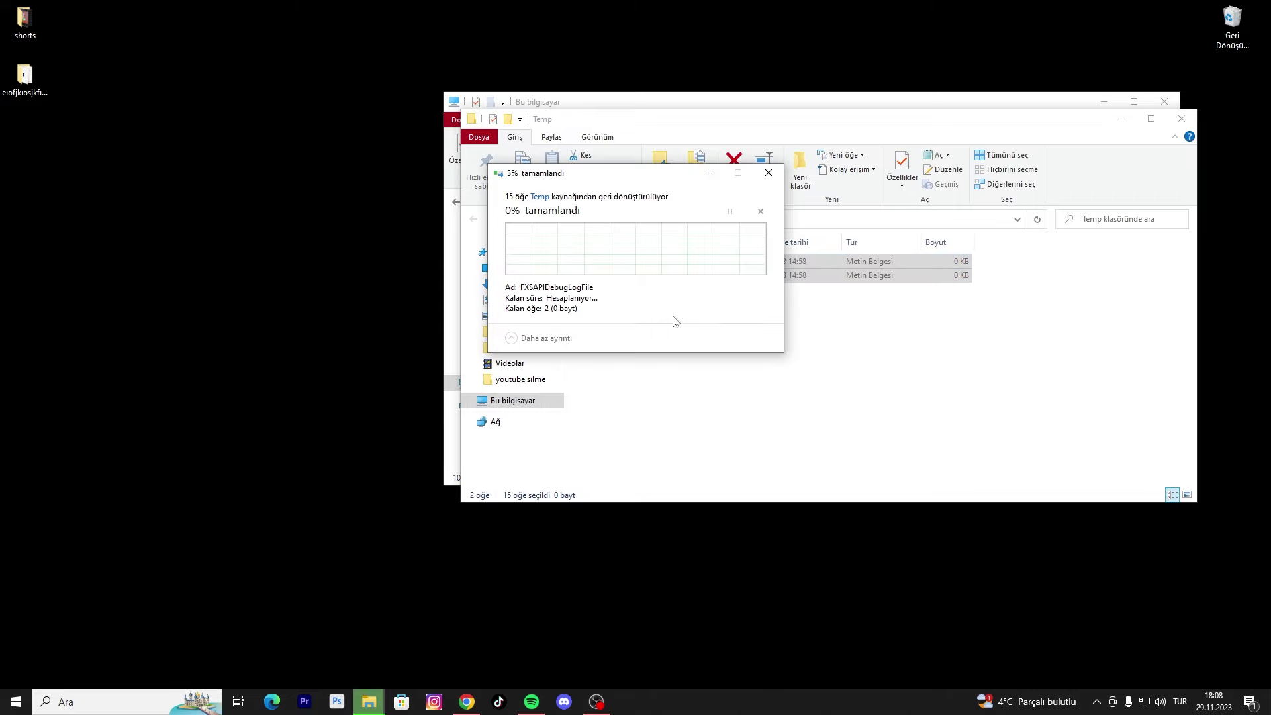
click(670, 316)
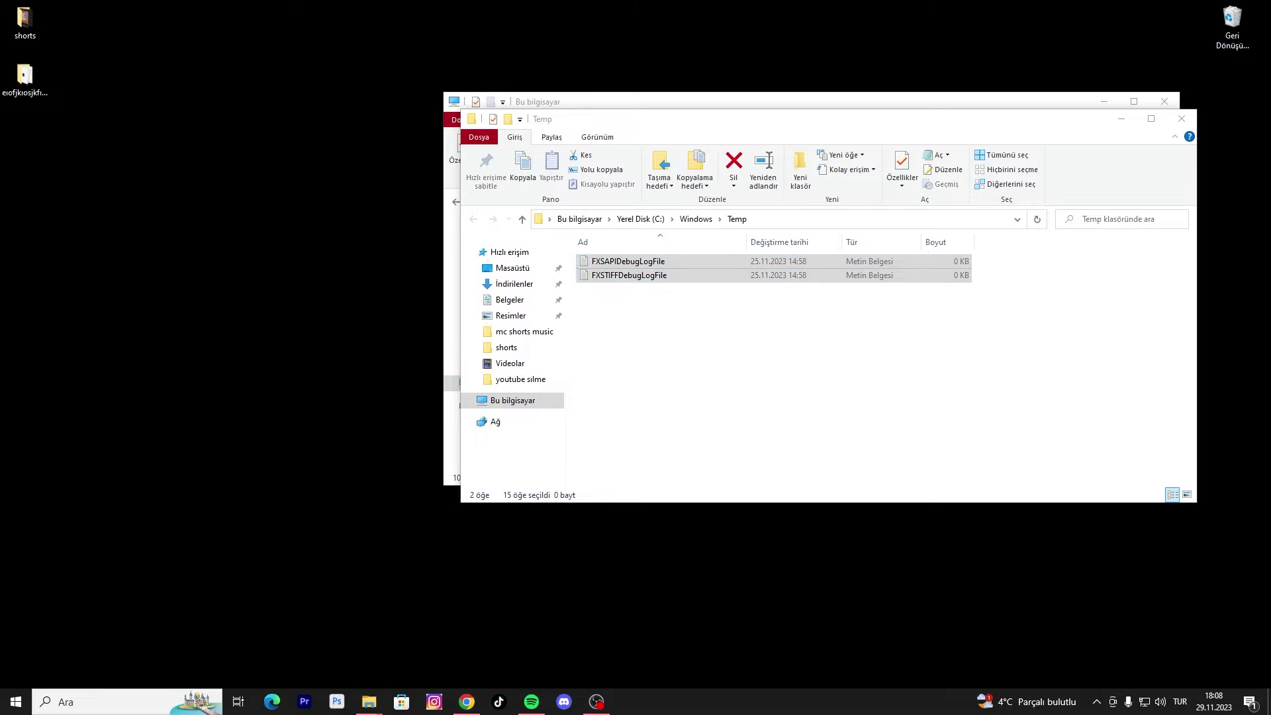
- Open the user's temporary folder by running %temp%, delete all its contents while skipping items in use, and permanently empty the Recycle Bin
key(super+r)
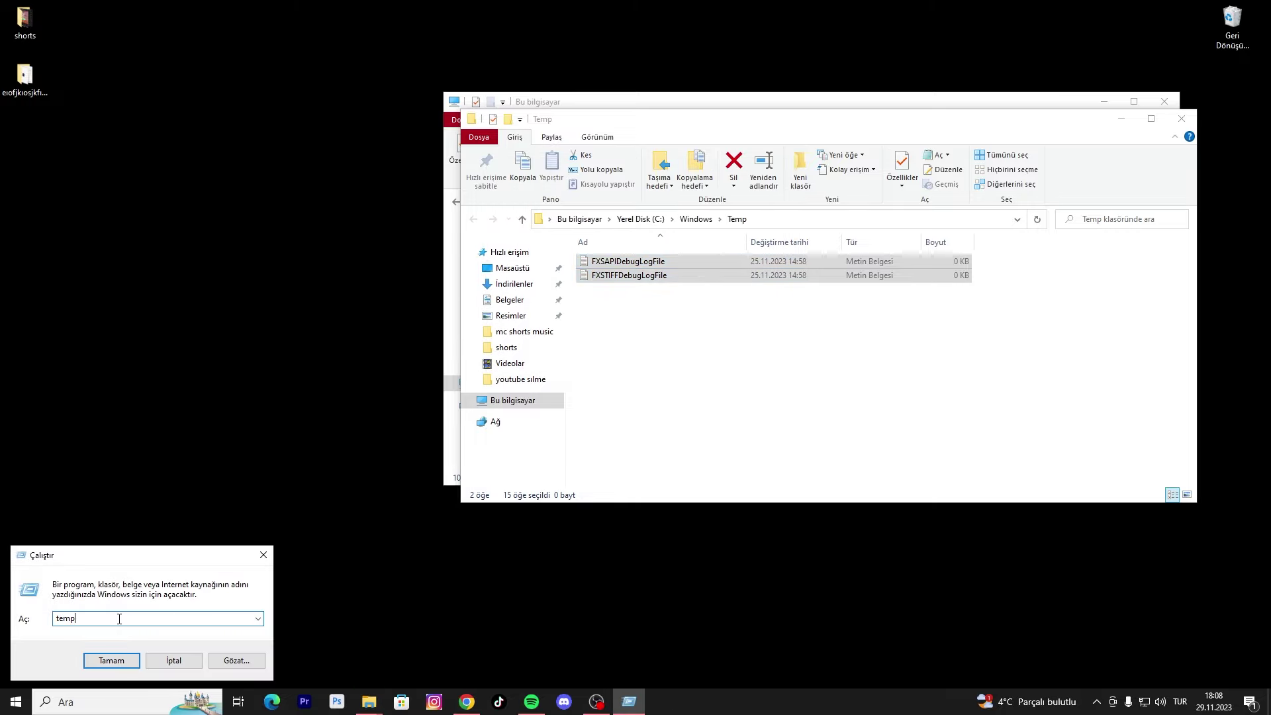
text(%)
key(Home)
text(%)
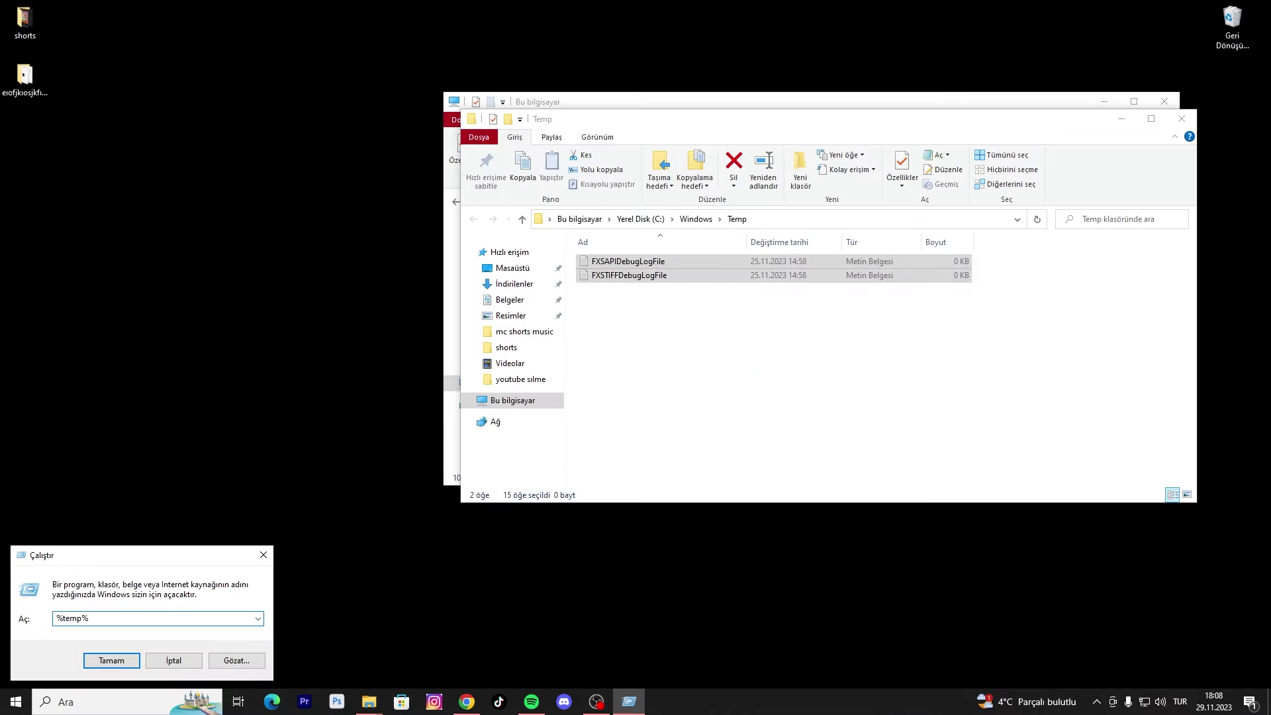
key(Return)
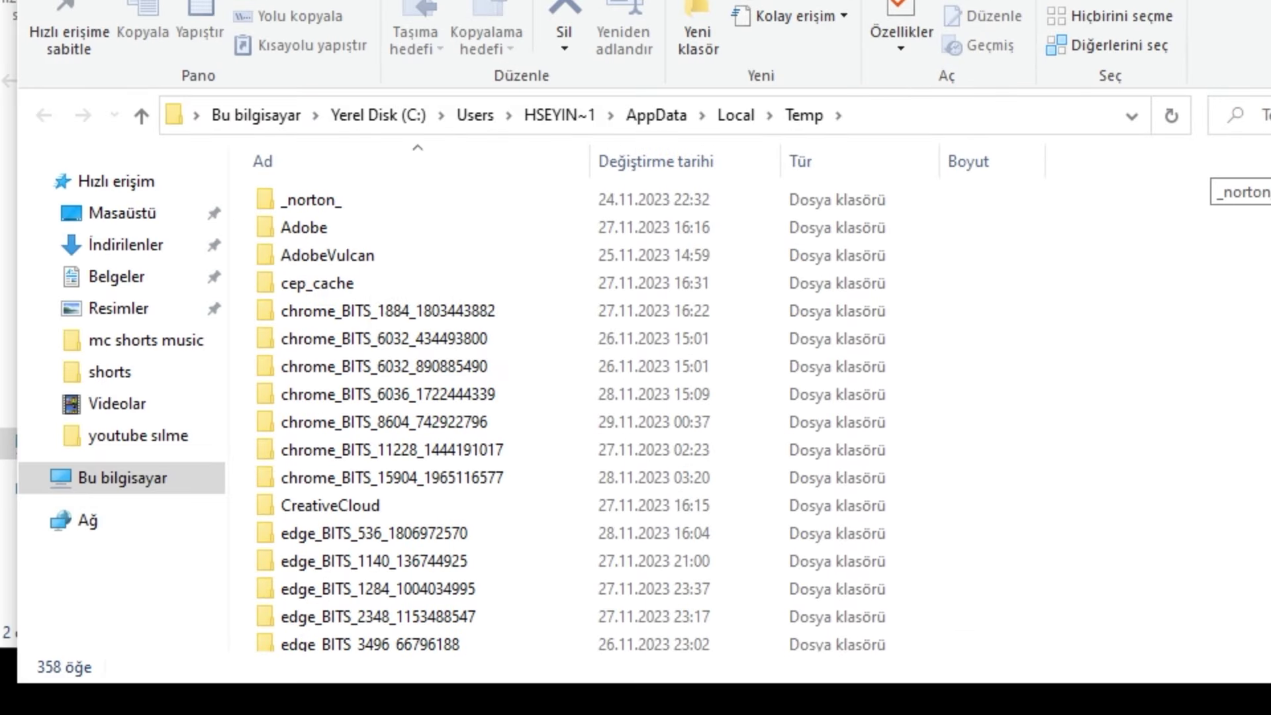
scroll(635, 418, down, 20)
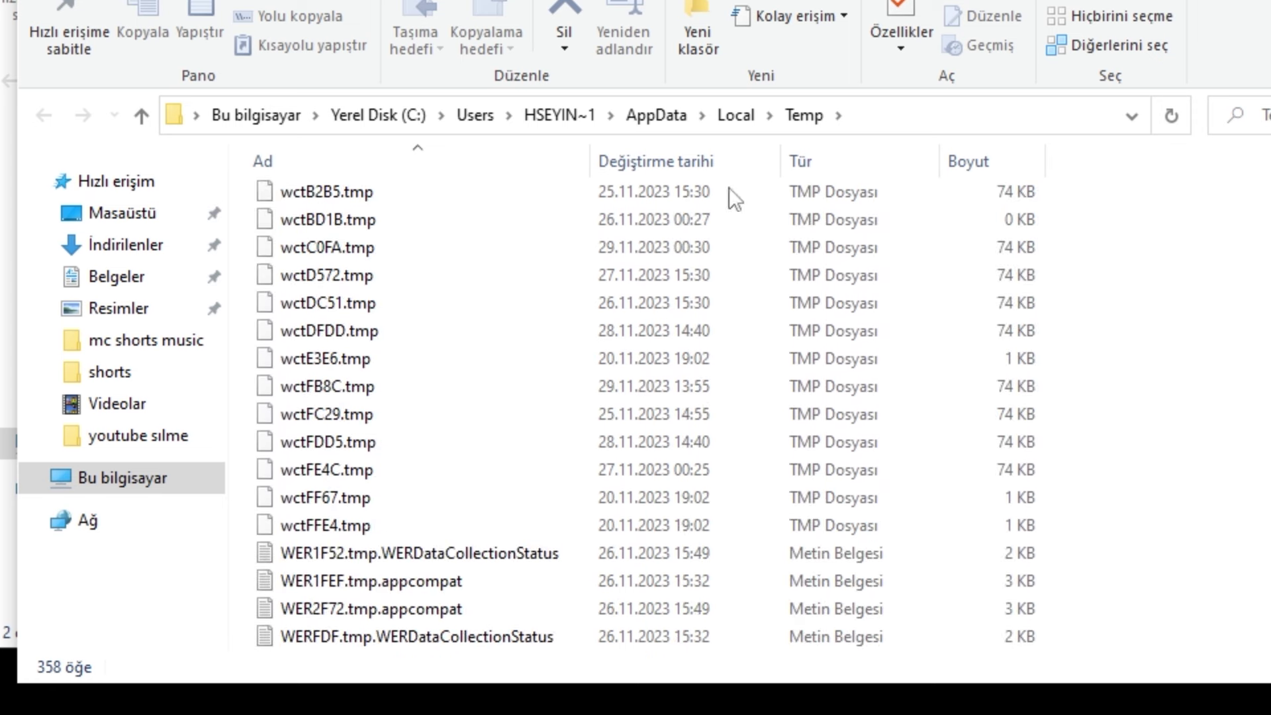
click(371, 249)
key(ctrl+a)
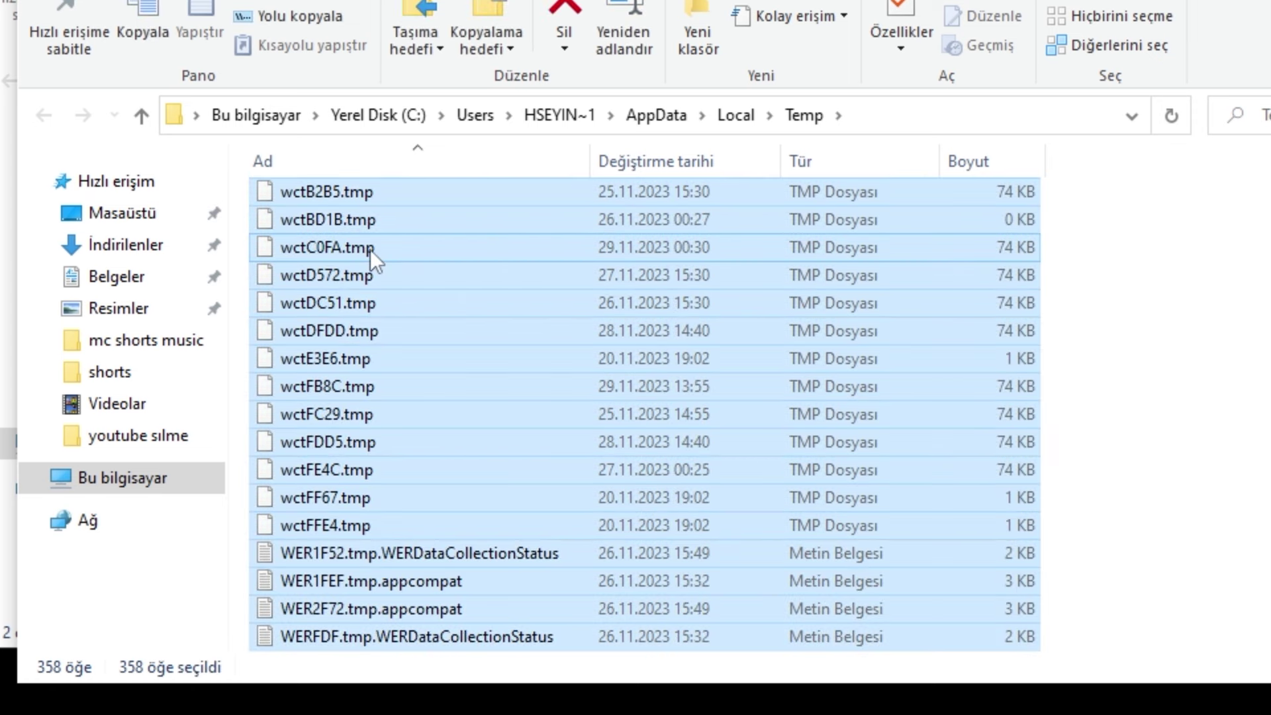
key(Delete)
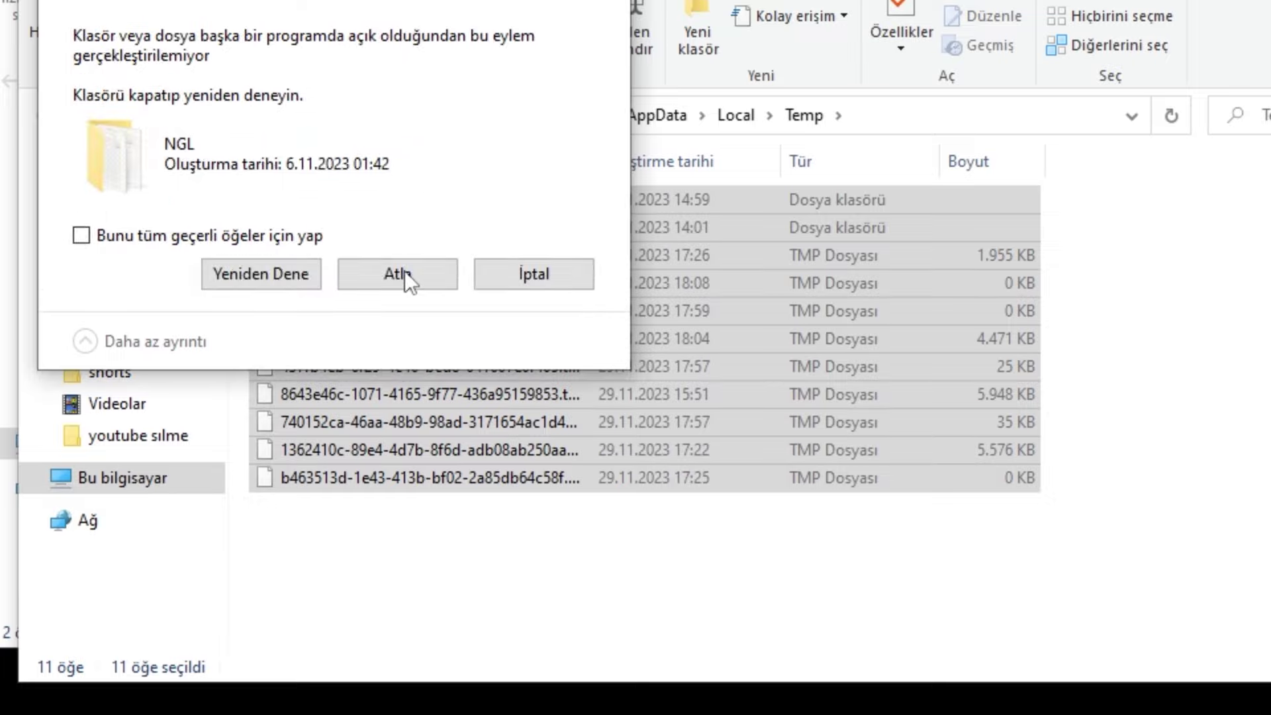
click(404, 275)
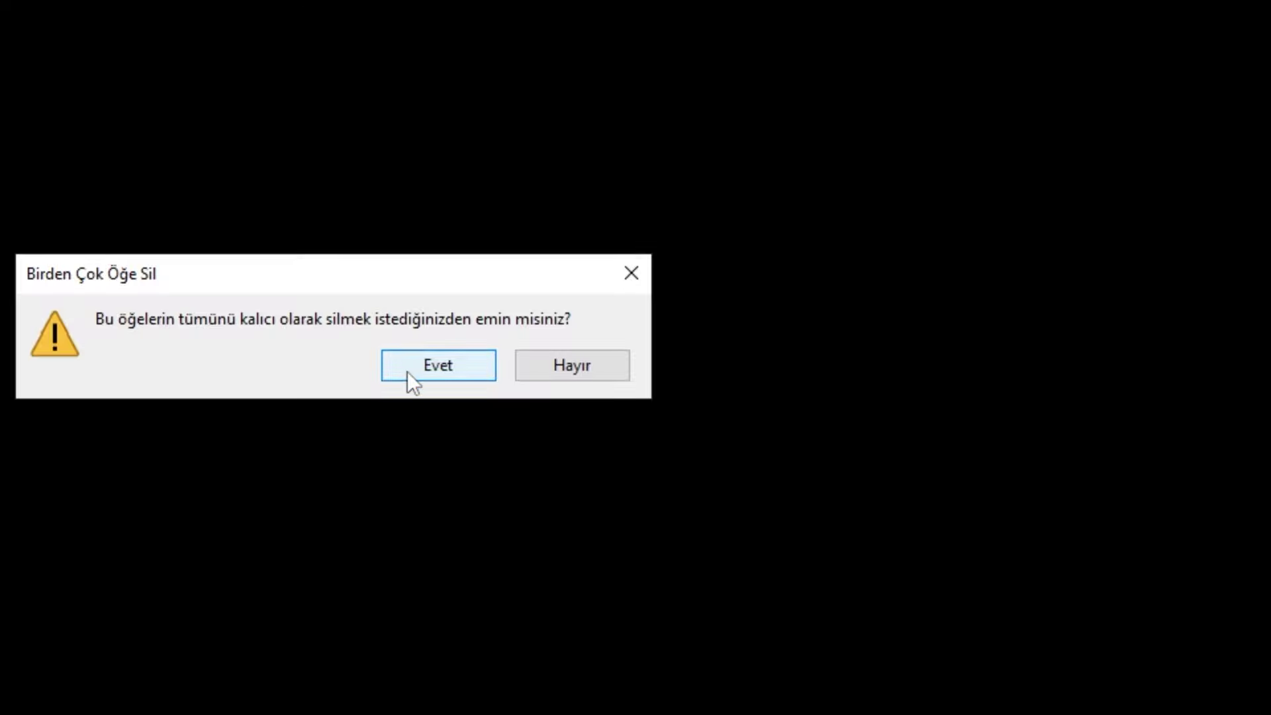
click(407, 370)
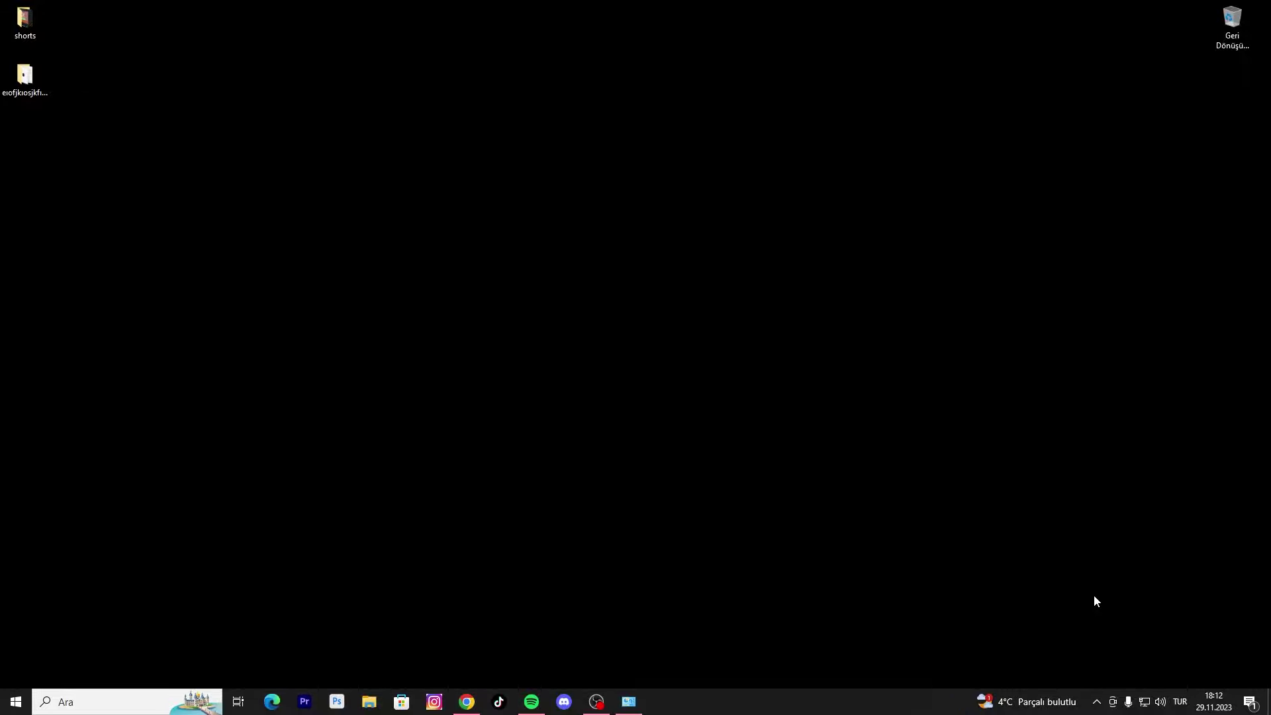
- Quit Steam, Discord and Spotify from the hidden notification area icons
click(1097, 702)
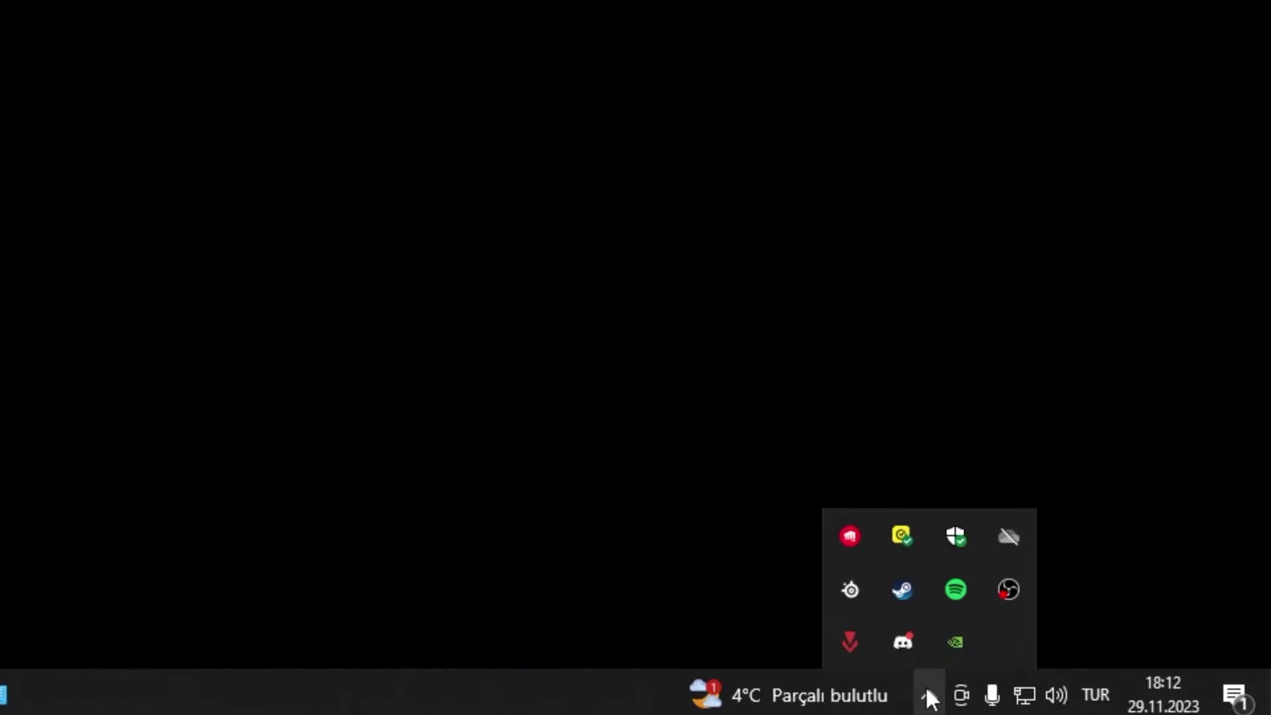
right_click(899, 584)
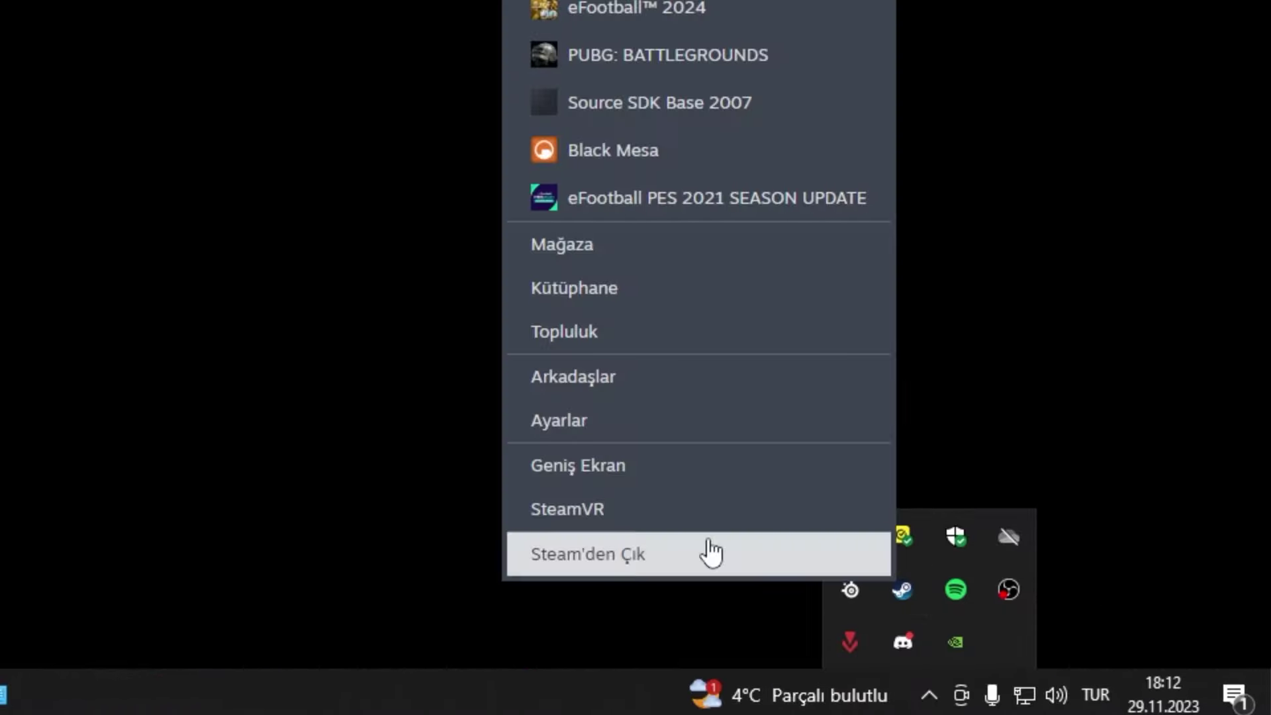
click(629, 559)
right_click(903, 642)
click(906, 623)
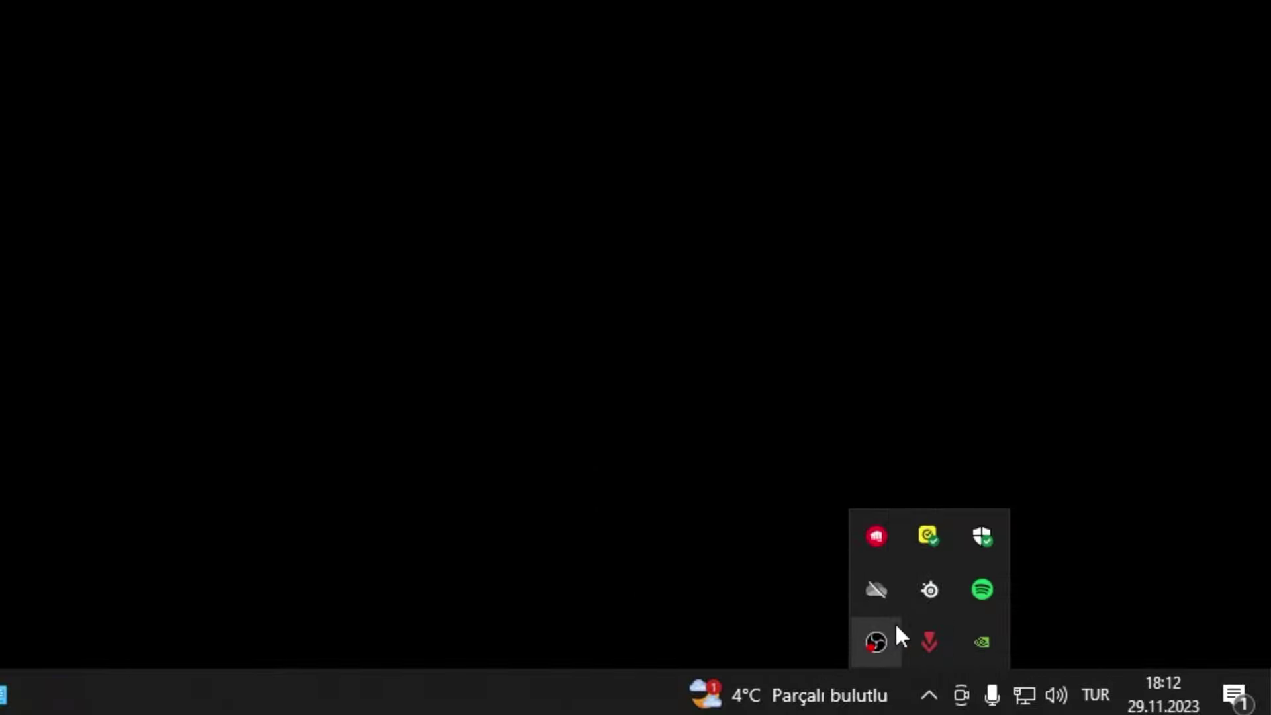
right_click(984, 588)
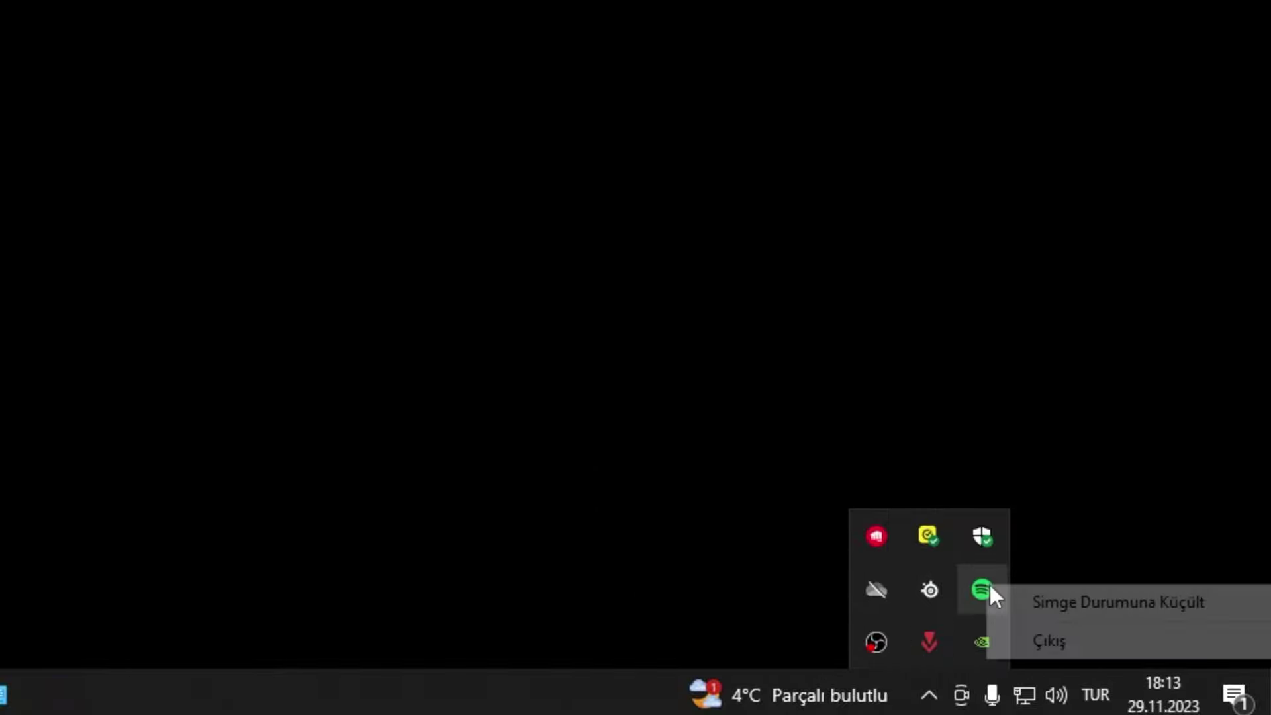
click(1052, 640)
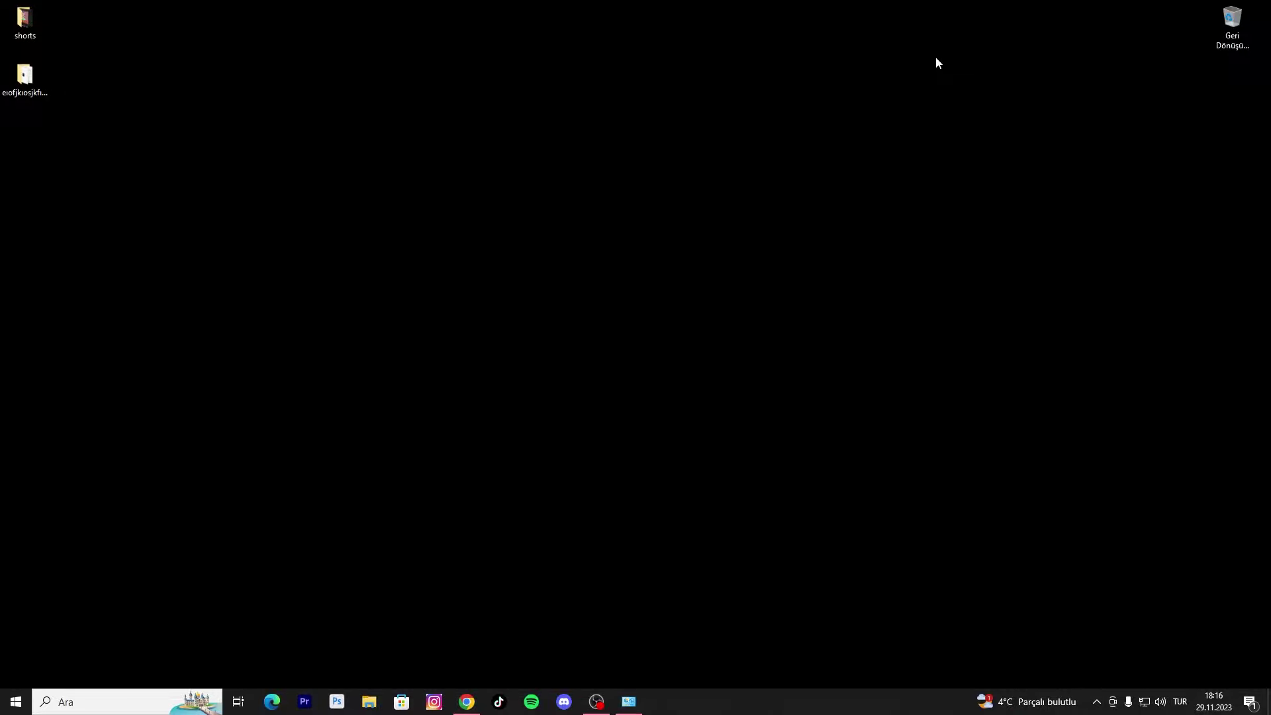
- Search Windows for "gün"
text(gün)
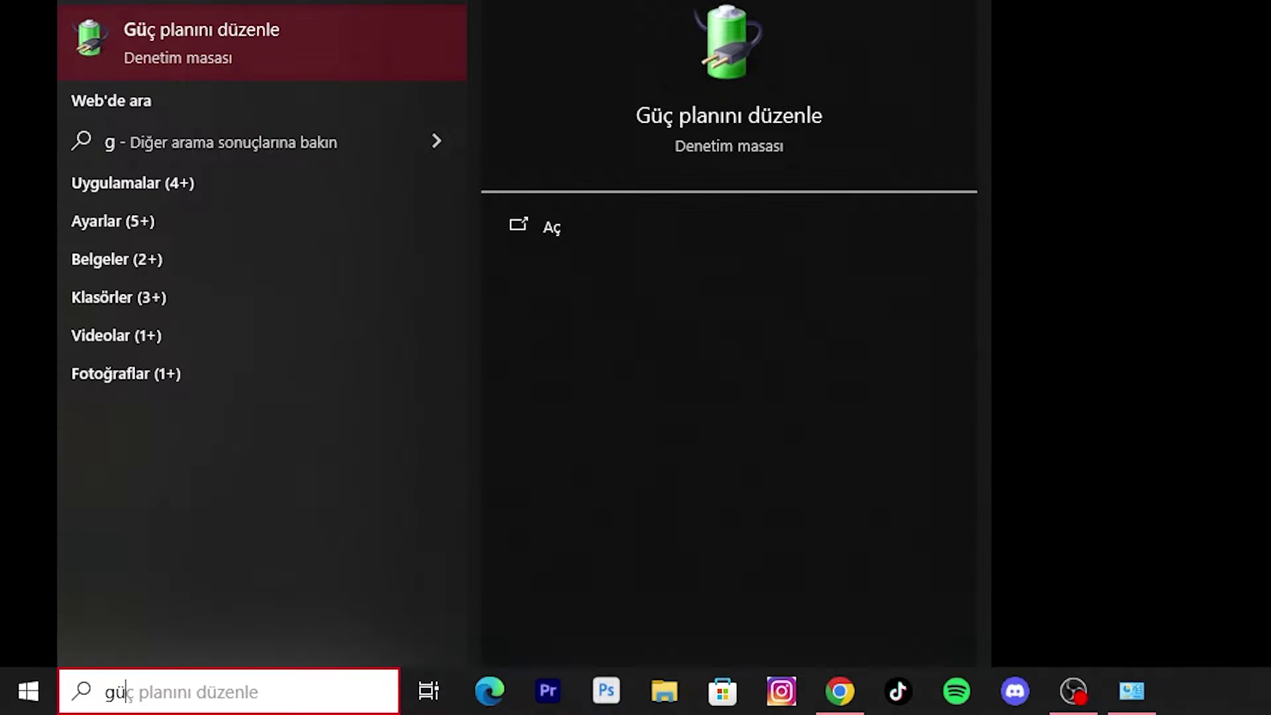